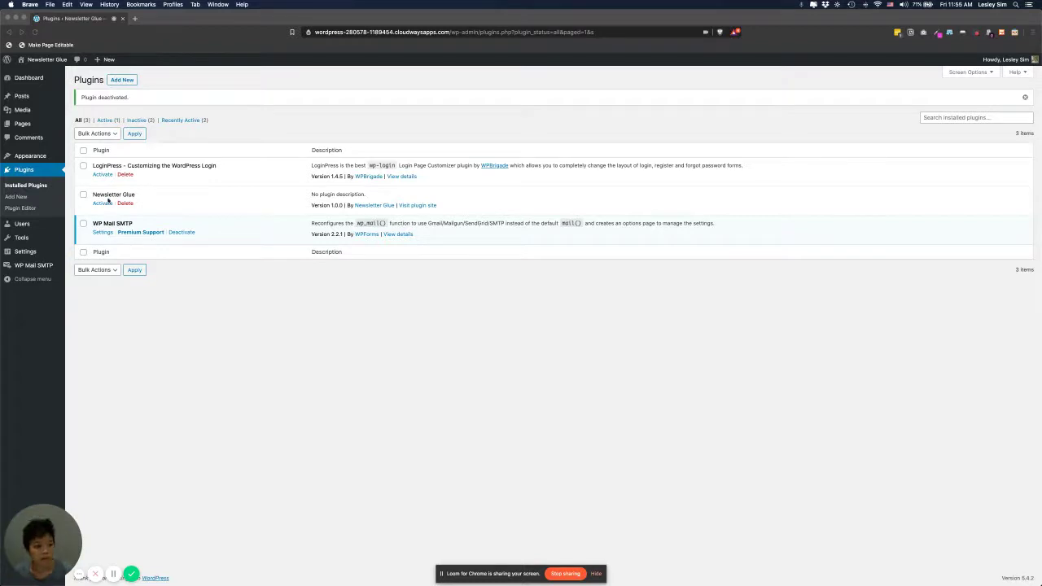
Activate the Newsletter Glue plugin and start its onboarding setup.
{"action": "left_click", "coordinate": [104, 203]}
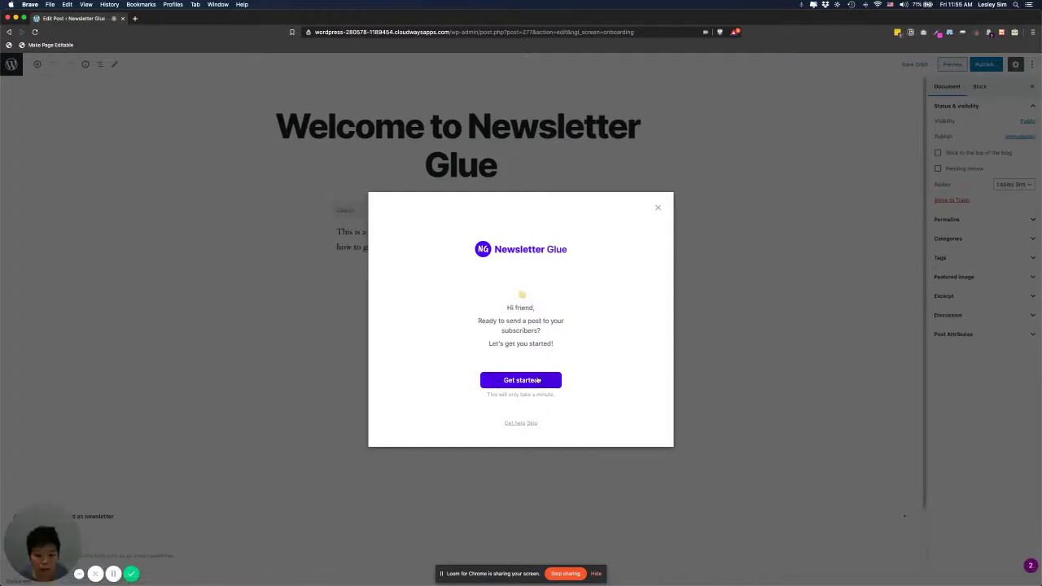
{"action": "left_click_drag", "start_coordinate": [63, 539], "coordinate": [963, 513]}
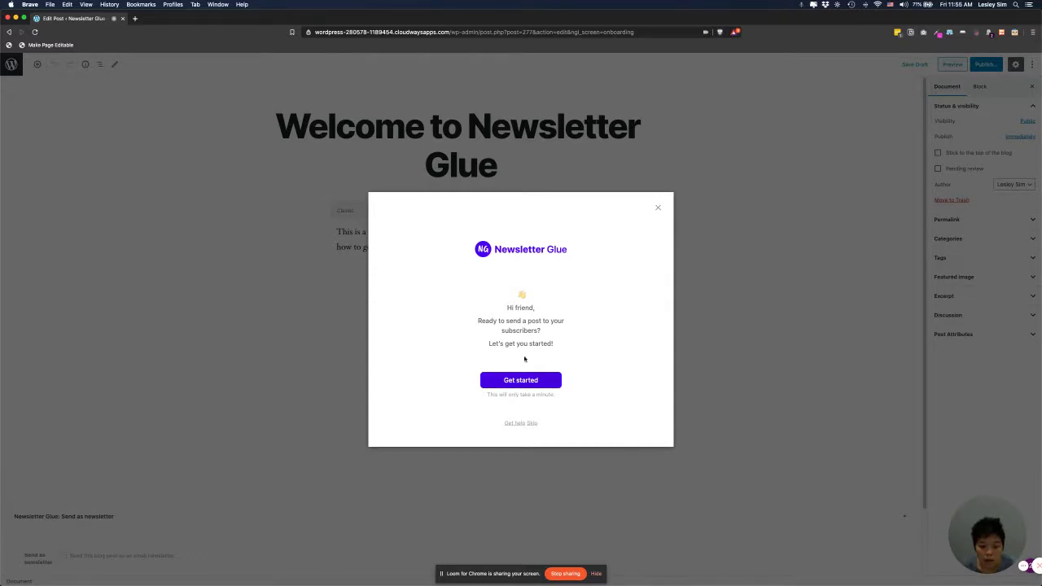
{"action": "left_click", "coordinate": [521, 382]}
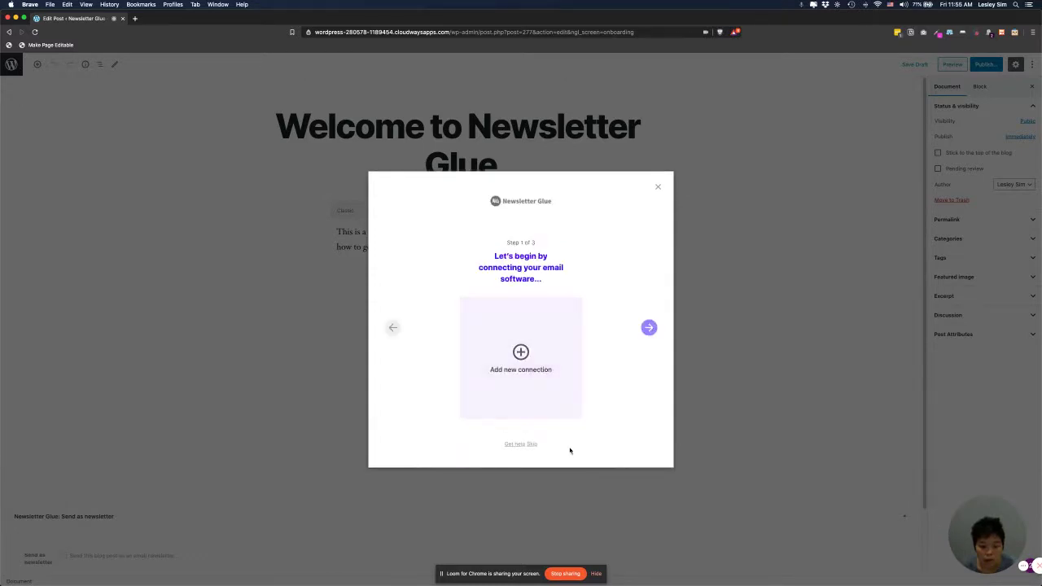
Add a Mailchimp connection by pasting the API key, connect it, and continue to the default audience setup.
{"action": "left_click", "coordinate": [526, 356]}
{"action": "left_click", "coordinate": [537, 370]}
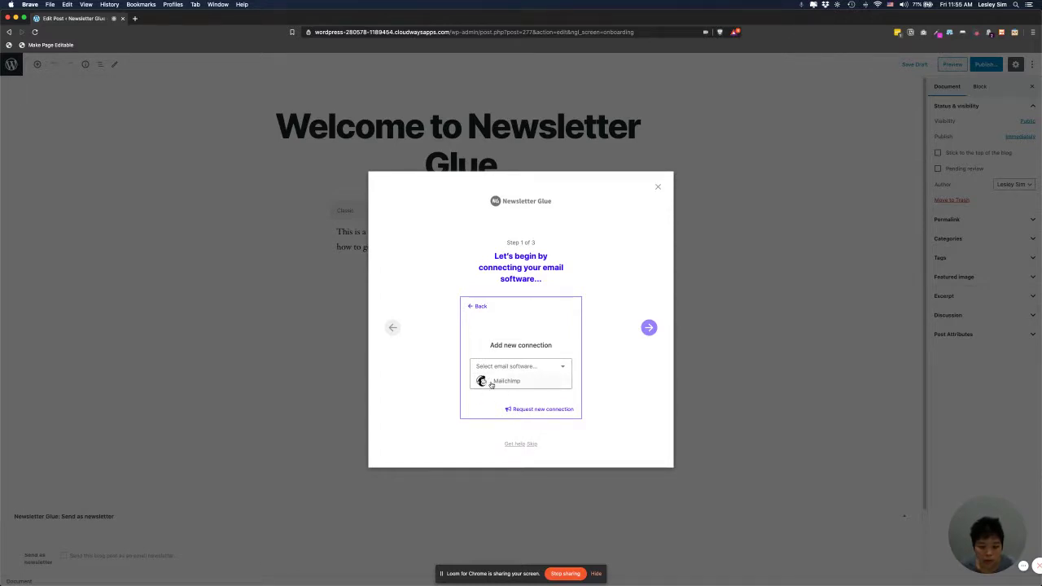
{"action": "left_click", "coordinate": [491, 381]}
{"action": "left_click", "coordinate": [506, 349]}
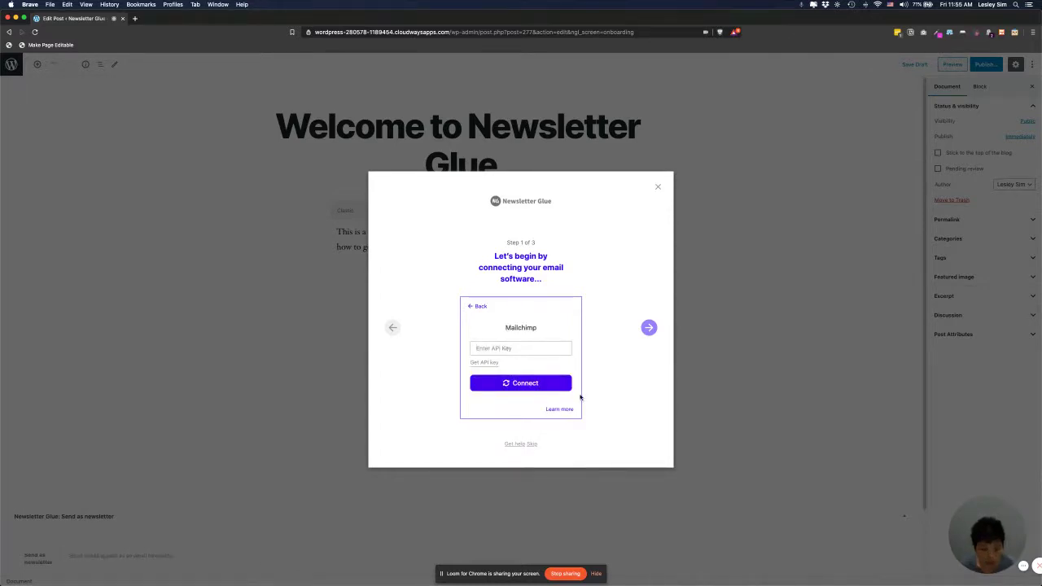
{"action": "key", "text": "cmd+v"}
{"action": "left_click", "coordinate": [544, 385]}
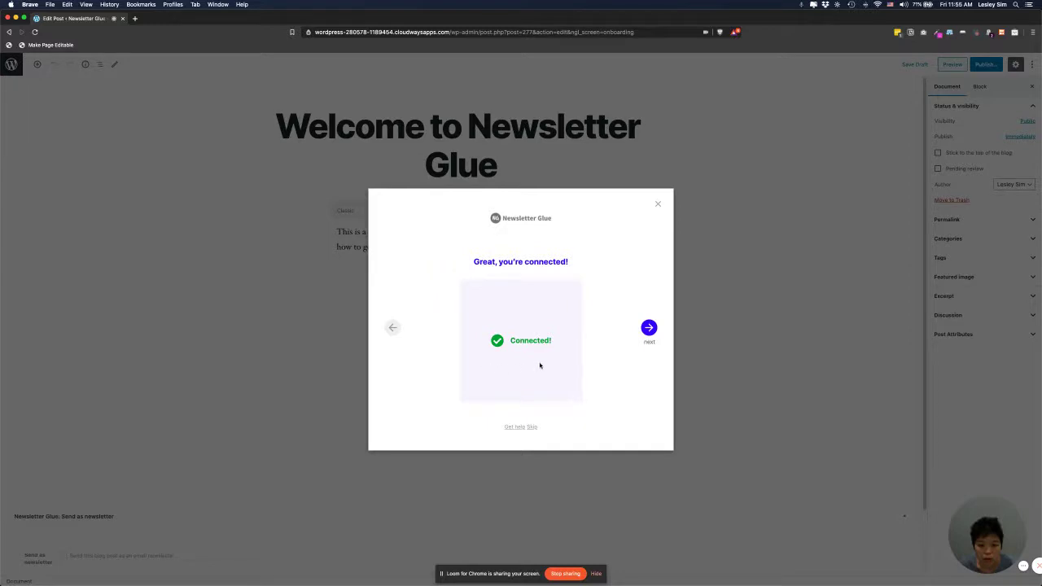
{"action": "left_click", "coordinate": [649, 328]}
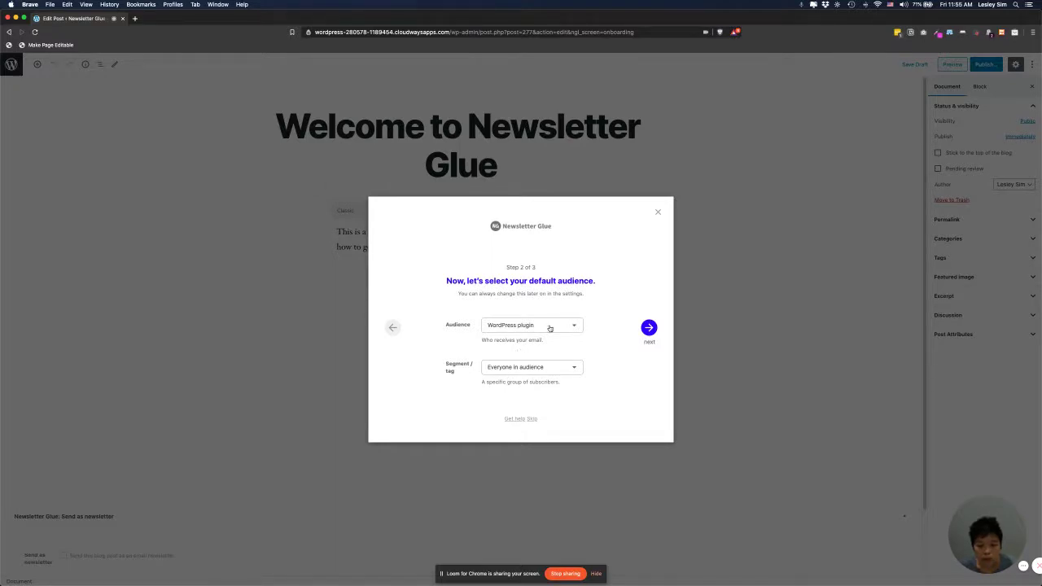
Check the segment choices, then accept WordPress plugin as the default audience with the segment Everyone in audience.
{"action": "left_click", "coordinate": [546, 373]}
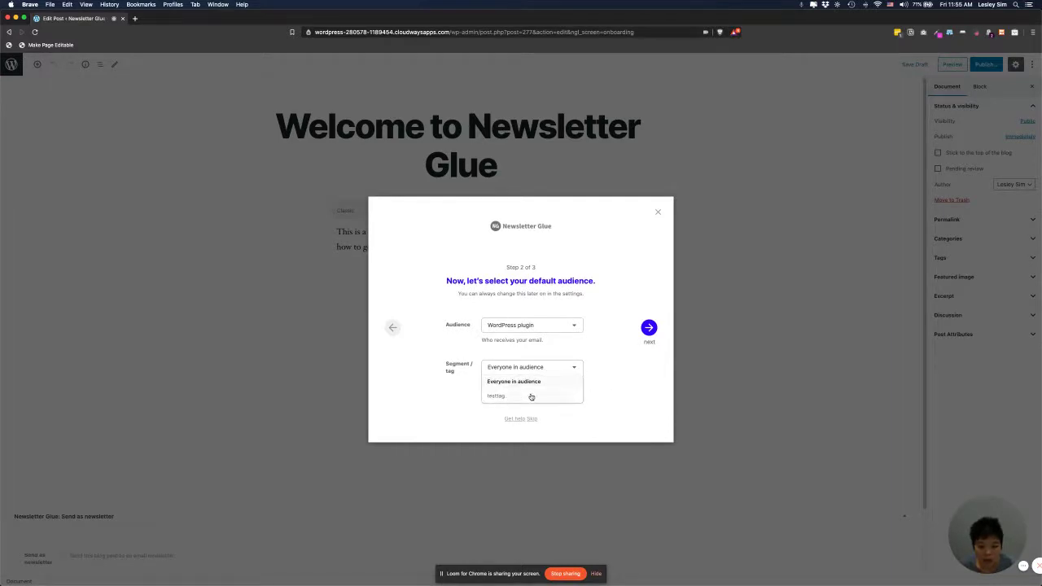
{"action": "left_click", "coordinate": [596, 377]}
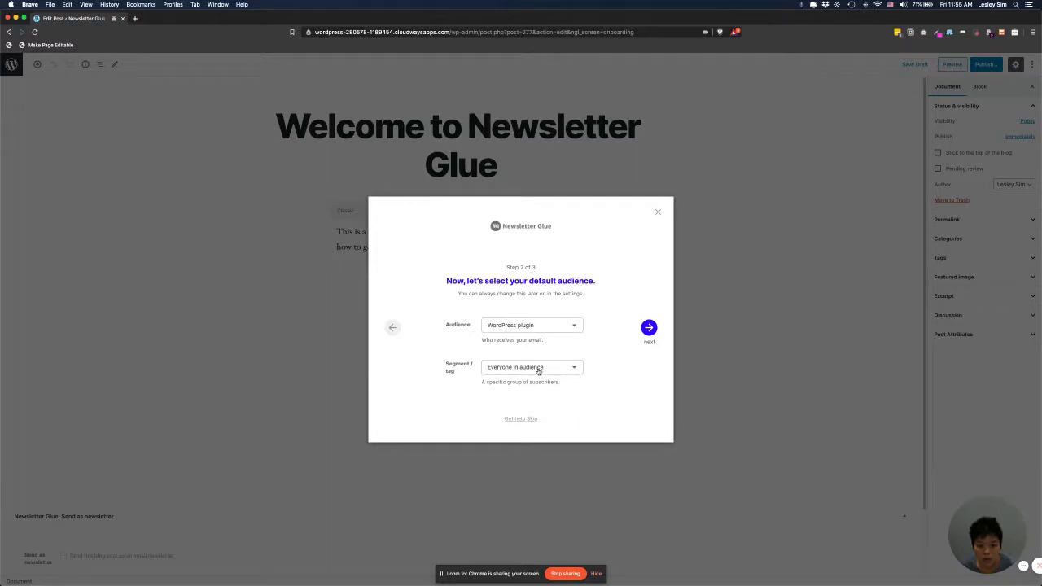
{"action": "left_click", "coordinate": [649, 329]}
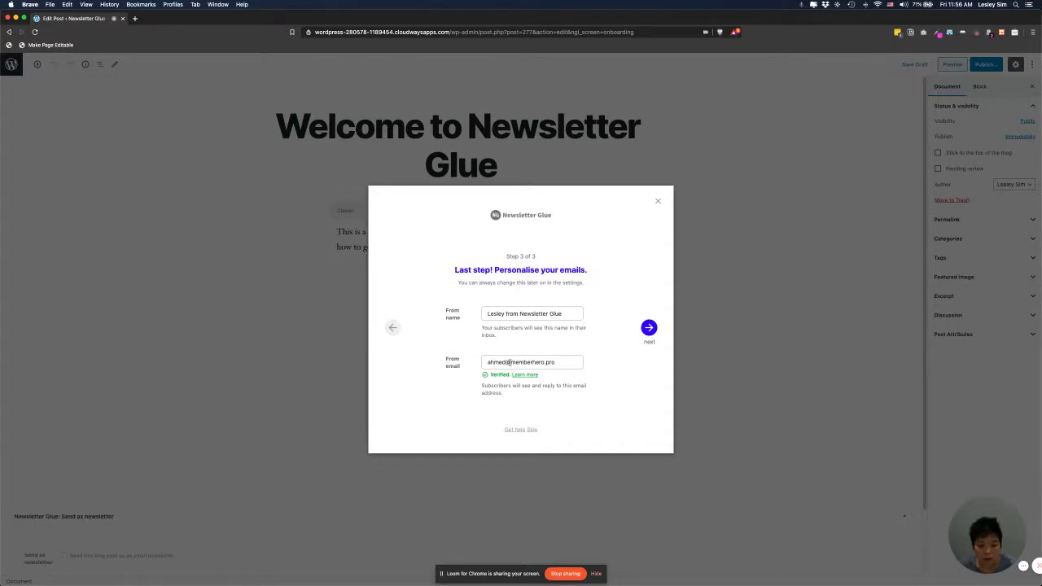
Replace the name part of the From email with the sender's first name, complete the setup and open the demo post.
{"action": "left_click_drag", "start_coordinate": [504, 359], "coordinate": [486, 359]}
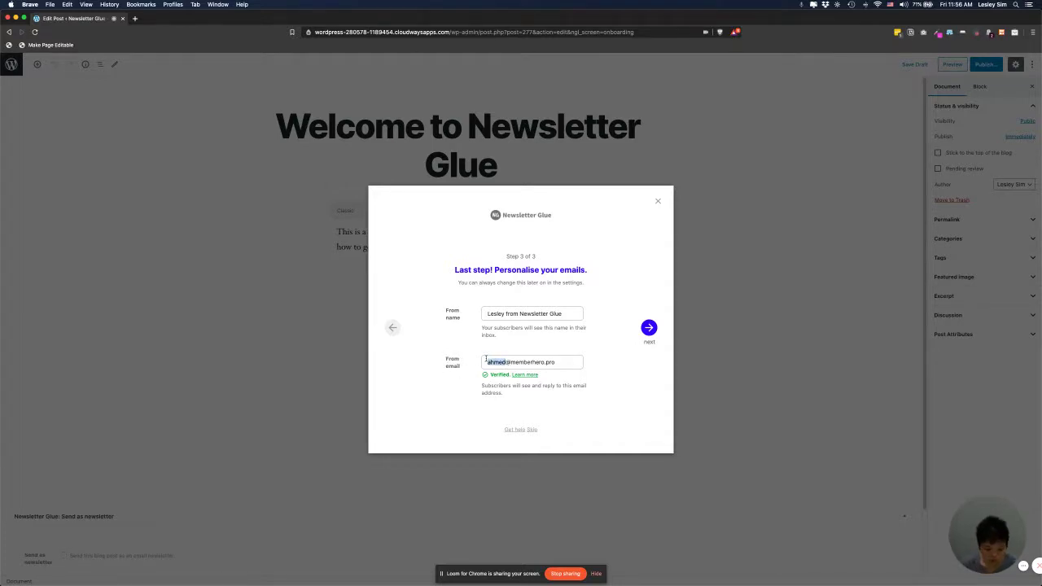
{"action": "type", "text": "lesley"}
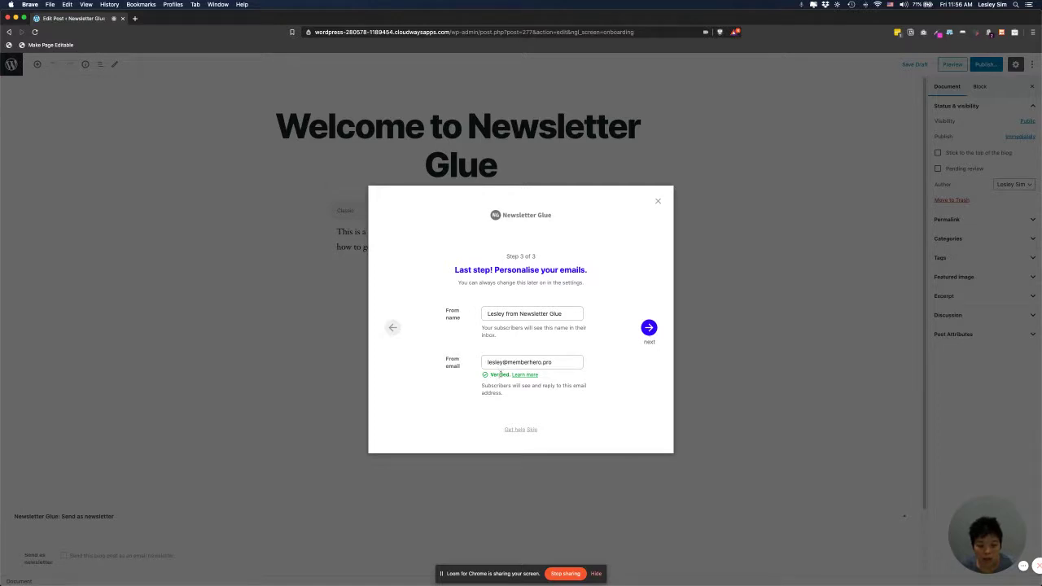
{"action": "left_click_drag", "start_coordinate": [510, 361], "coordinate": [553, 362]}
{"action": "left_click", "coordinate": [569, 350]}
{"action": "left_click", "coordinate": [648, 328]}
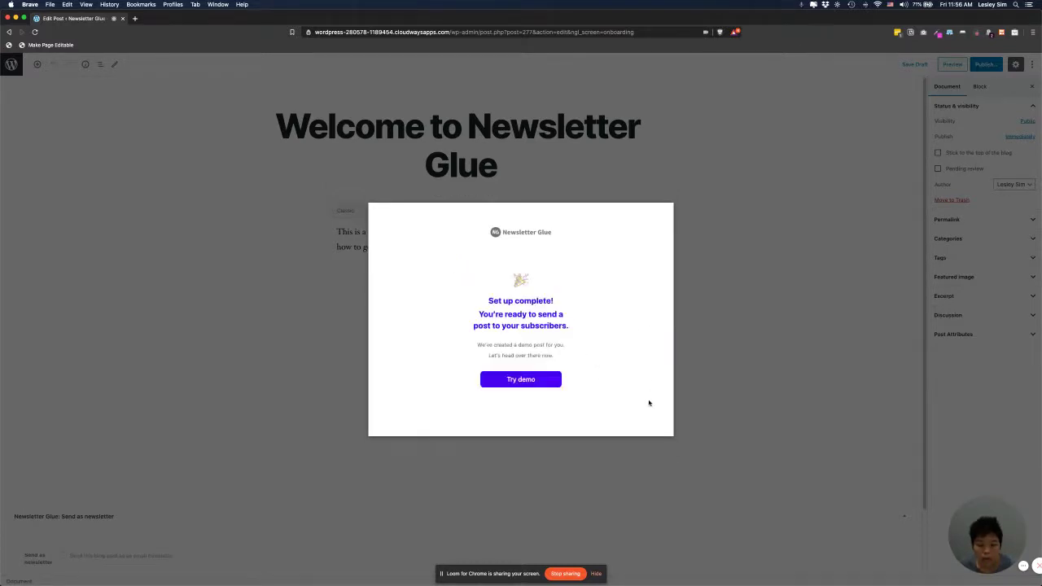
{"action": "left_click", "coordinate": [522, 380]}
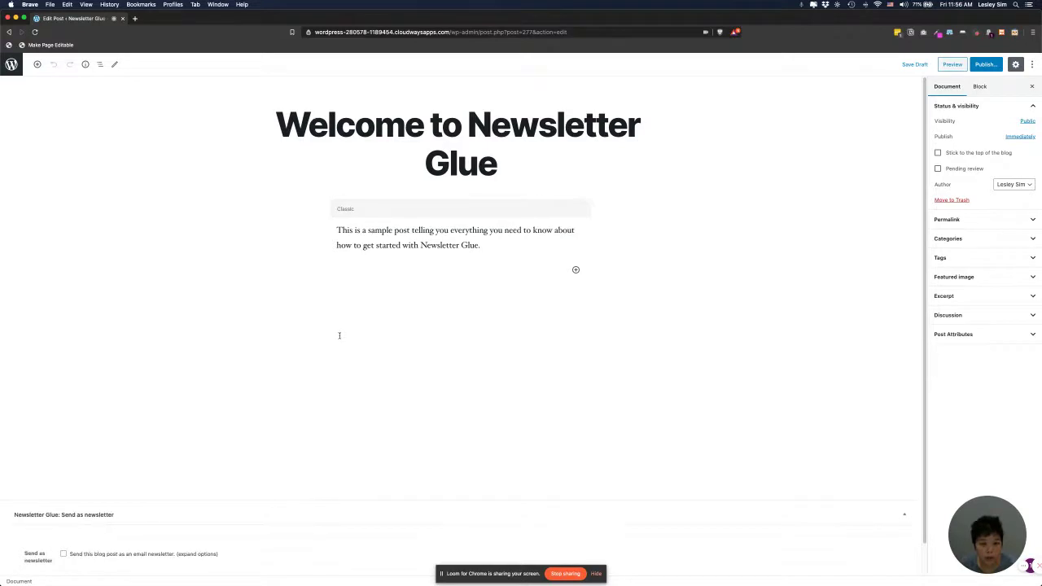
Enable sending the Welcome to Newsletter Glue post as an email newsletter and publish the post.
{"action": "scroll", "coordinate": [340, 334], "scroll_direction": "down", "scroll_amount": 1}
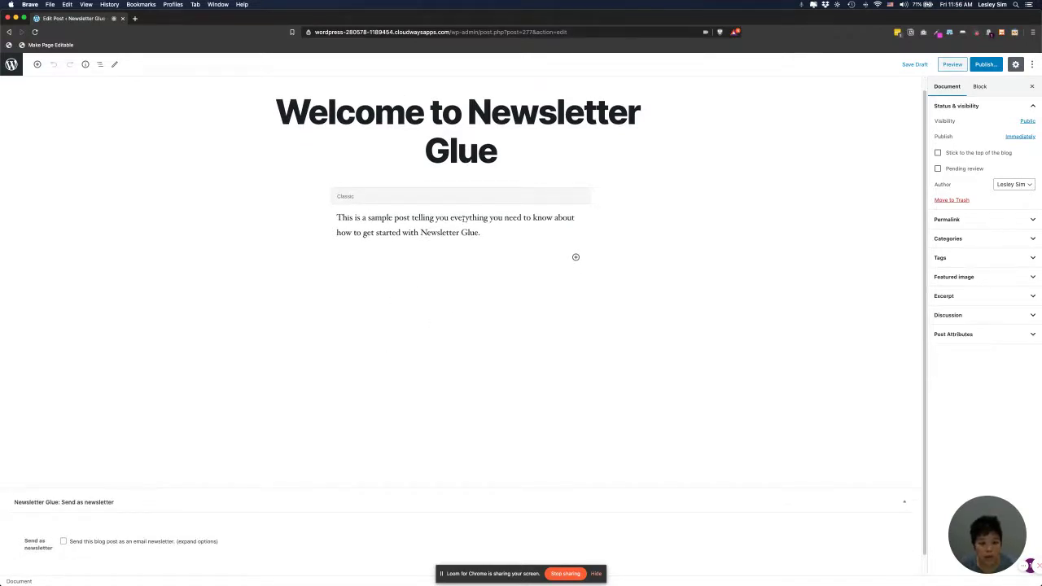
{"action": "scroll", "coordinate": [450, 323], "scroll_direction": "down", "scroll_amount": 1}
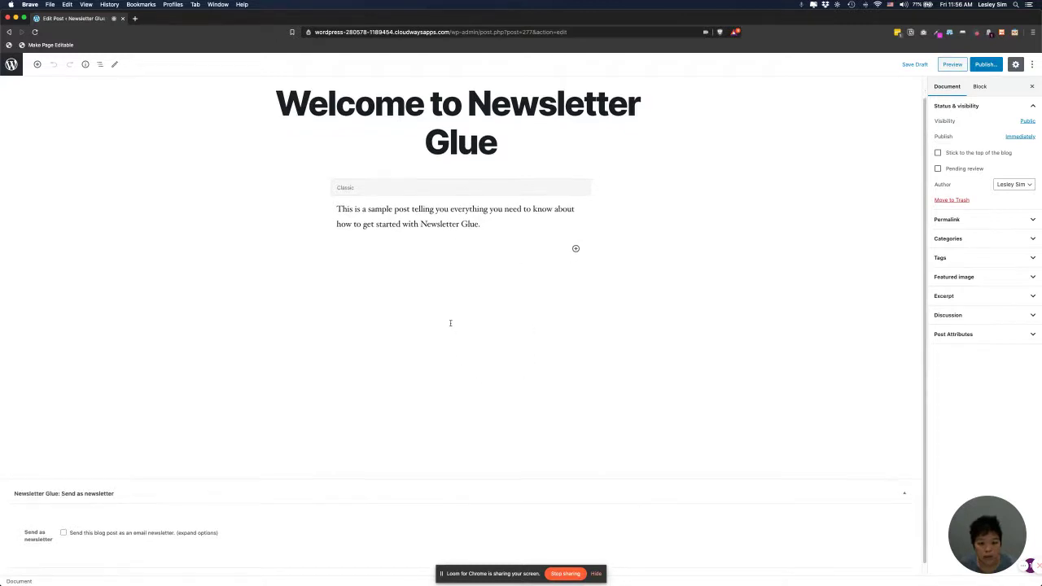
{"action": "scroll", "coordinate": [450, 323], "scroll_direction": "up", "scroll_amount": 2}
{"action": "scroll", "coordinate": [429, 304], "scroll_direction": "down", "scroll_amount": 1}
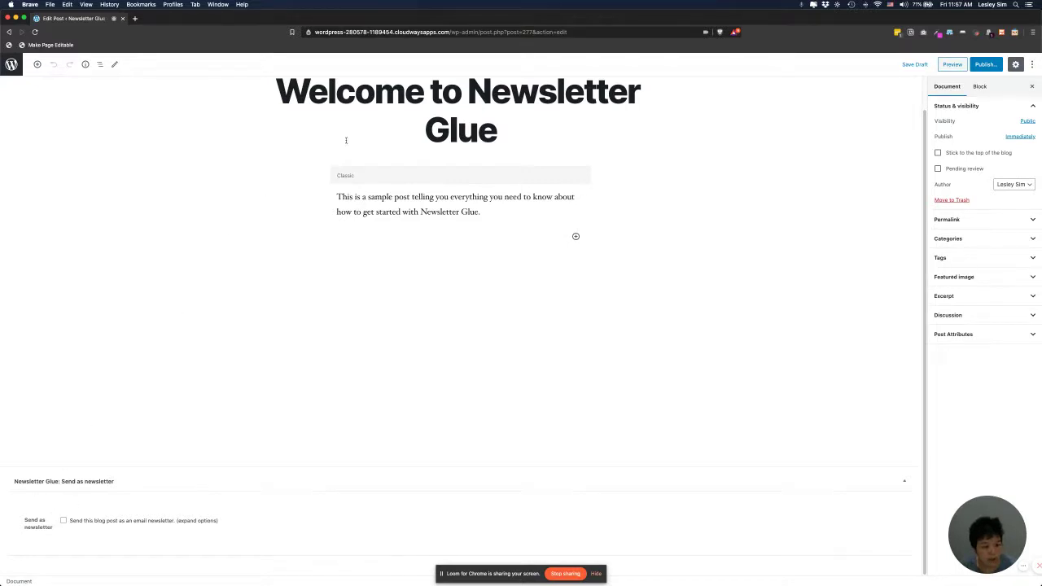
{"action": "scroll", "coordinate": [407, 155], "scroll_direction": "up", "scroll_amount": 1}
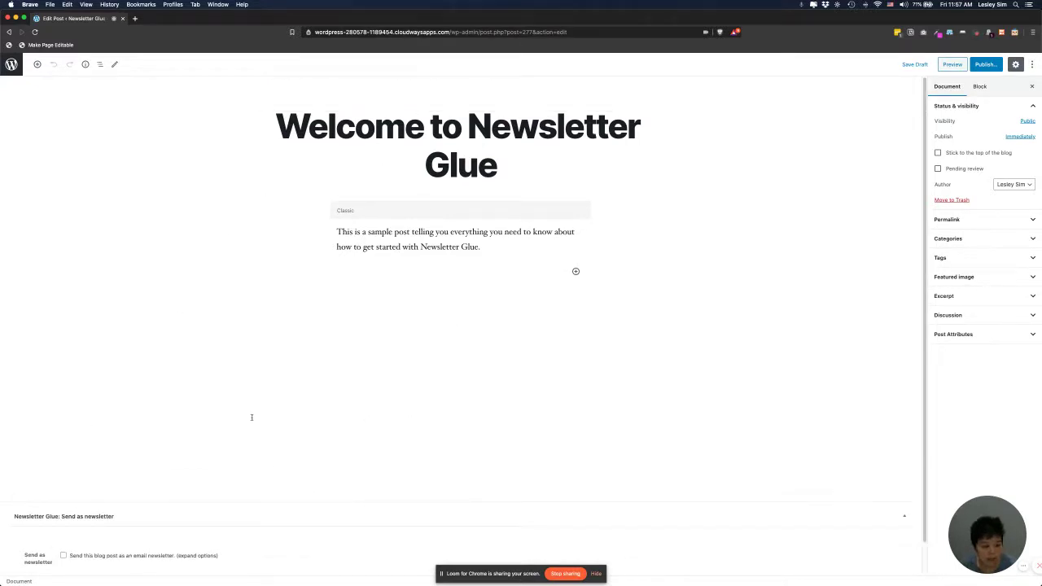
{"action": "scroll", "coordinate": [244, 420], "scroll_direction": "down", "scroll_amount": 1}
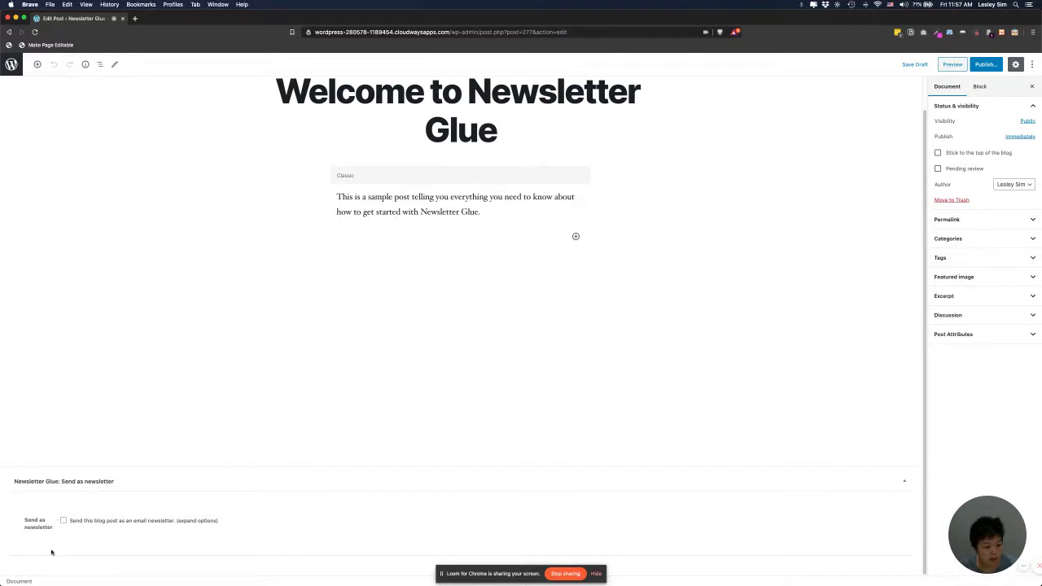
{"action": "left_click", "coordinate": [108, 521]}
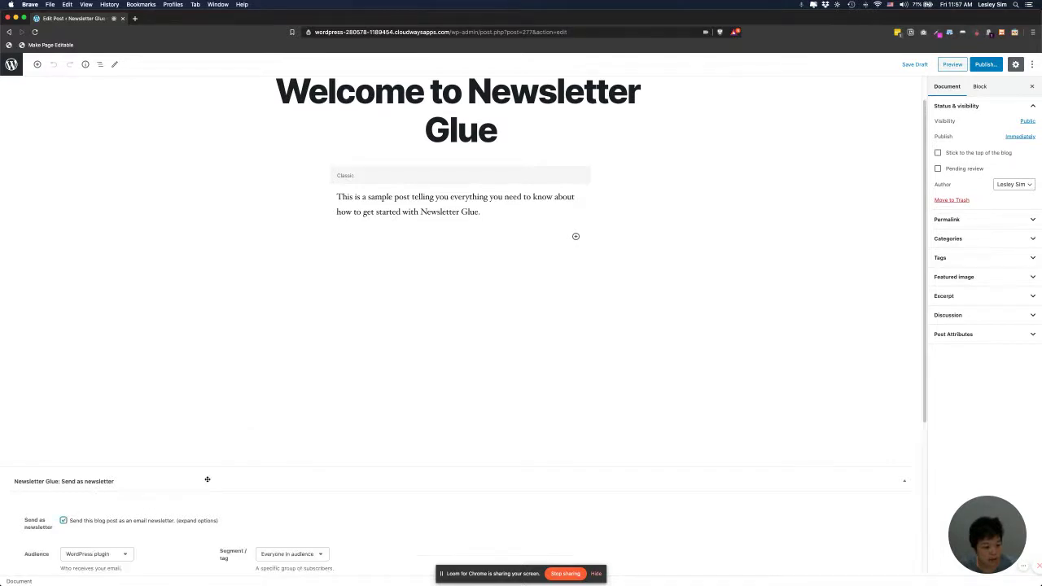
{"action": "scroll", "coordinate": [207, 484], "scroll_direction": "down", "scroll_amount": 3}
{"action": "scroll", "coordinate": [206, 485], "scroll_direction": "down", "scroll_amount": 3}
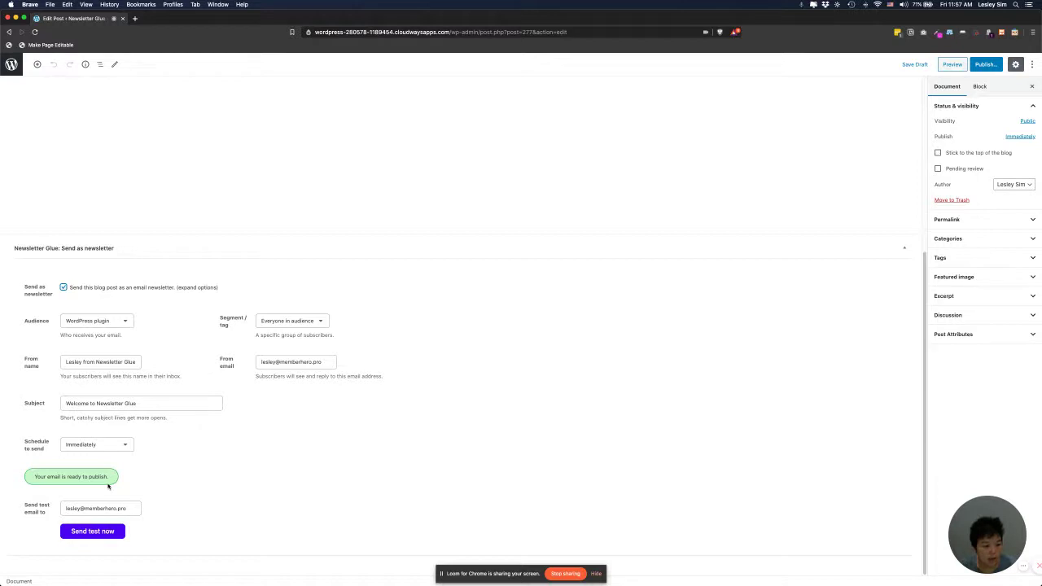
{"action": "left_click", "coordinate": [982, 65]}
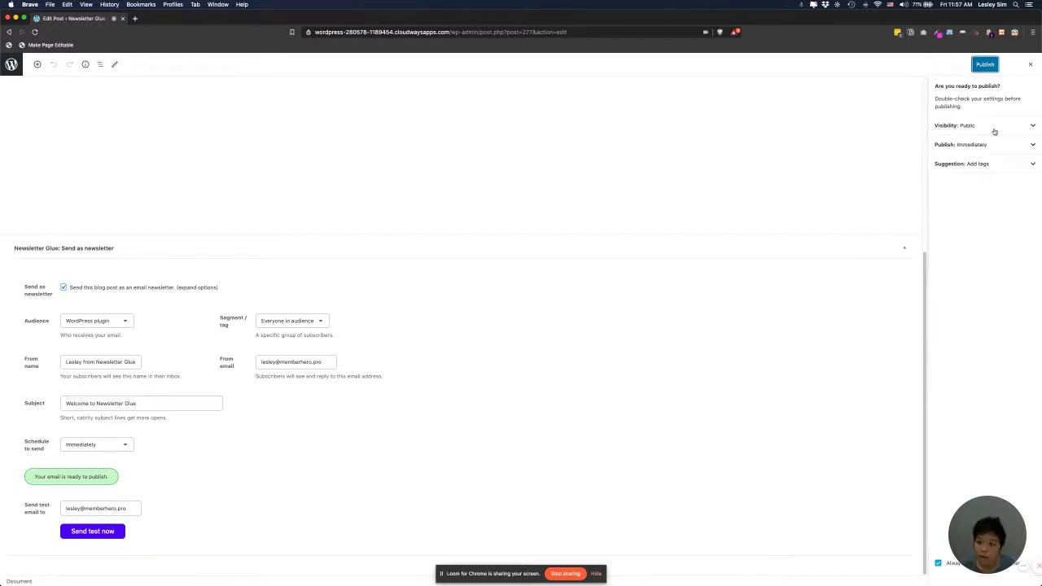
{"action": "left_click", "coordinate": [984, 64]}
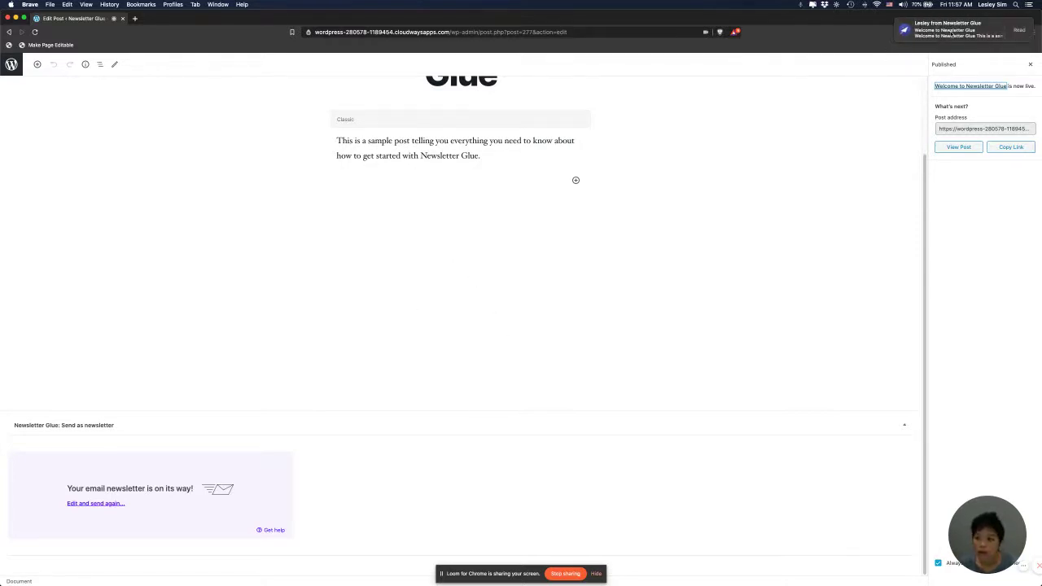
Open the received newsletter in the Newton mail app and compare its title and text with the published WordPress post.
{"action": "left_click", "coordinate": [951, 33]}
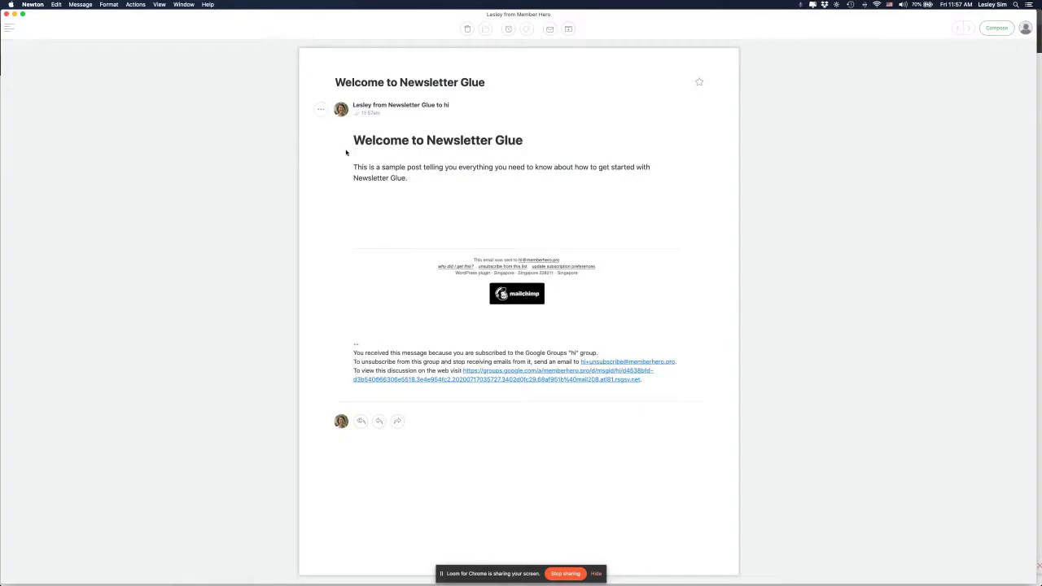
{"action": "left_click_drag", "start_coordinate": [355, 140], "coordinate": [465, 196]}
{"action": "left_click", "coordinate": [465, 196]}
{"action": "key", "text": "super+Tab"}
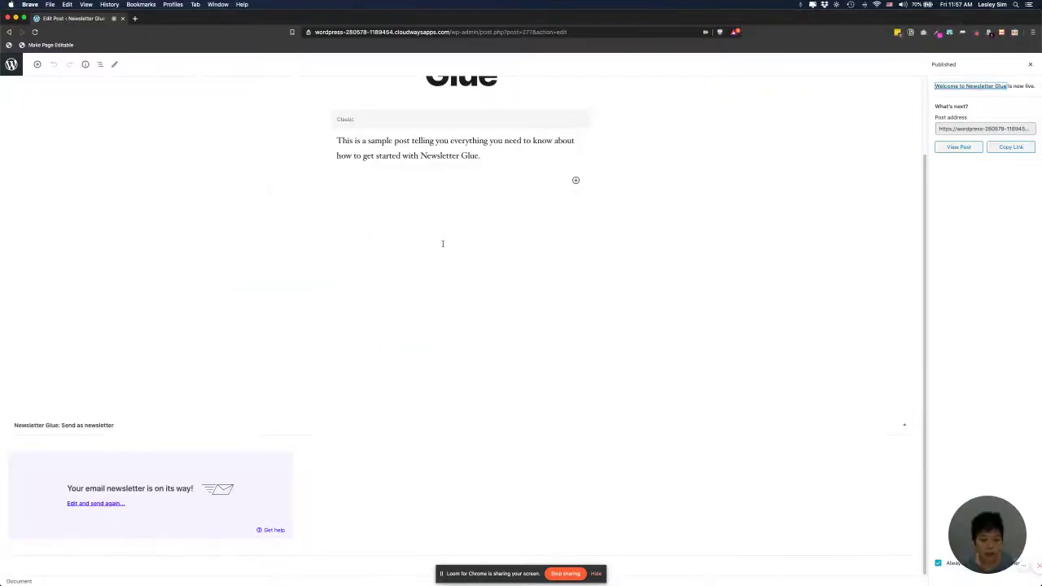
{"action": "scroll", "coordinate": [443, 243], "scroll_direction": "up", "scroll_amount": 3}
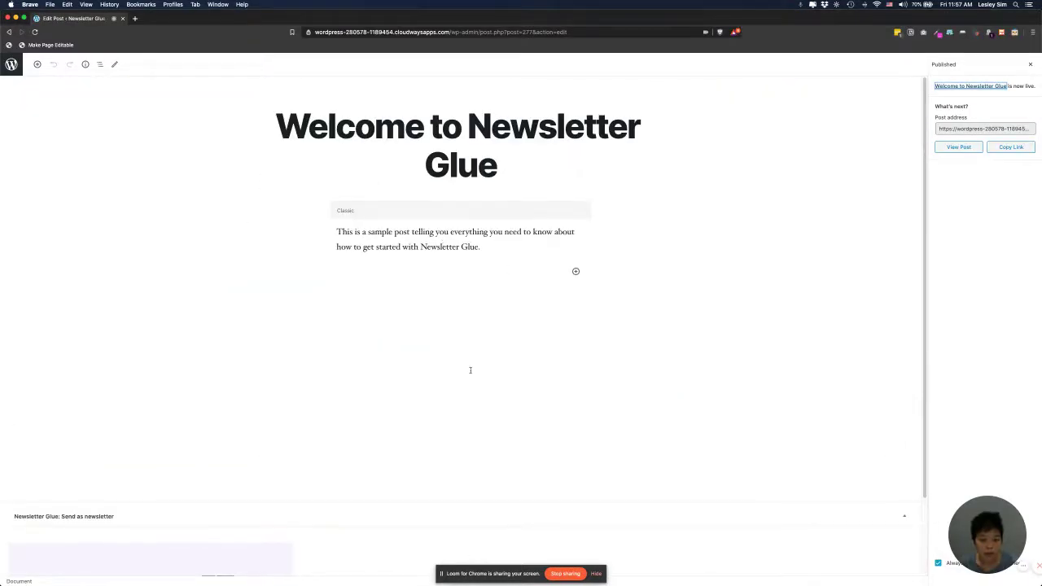
{"action": "key", "text": "super+Tab"}
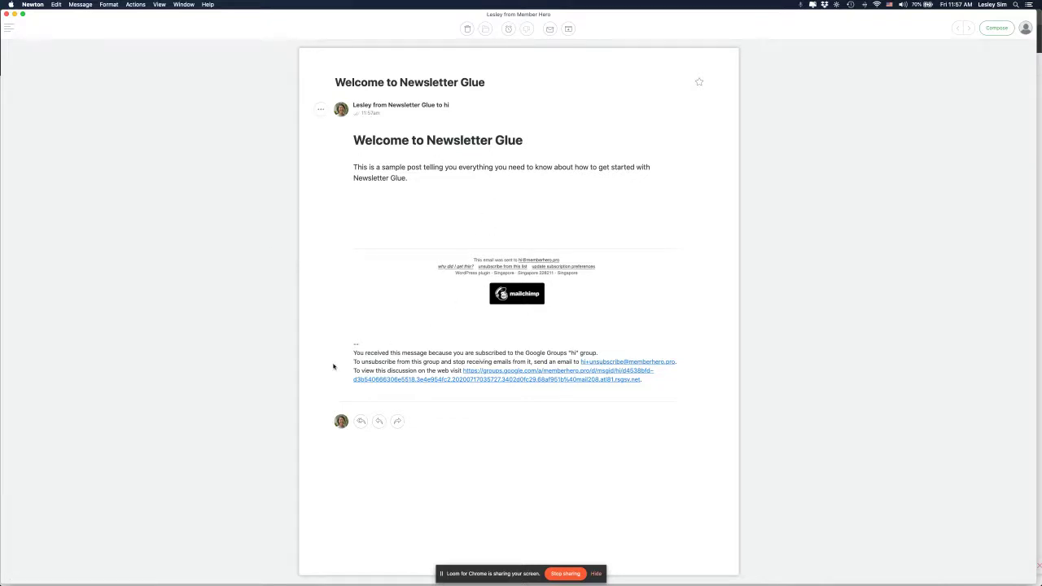
{"action": "key", "text": "super+Tab"}
{"action": "scroll", "coordinate": [291, 411], "scroll_direction": "down", "scroll_amount": 2}
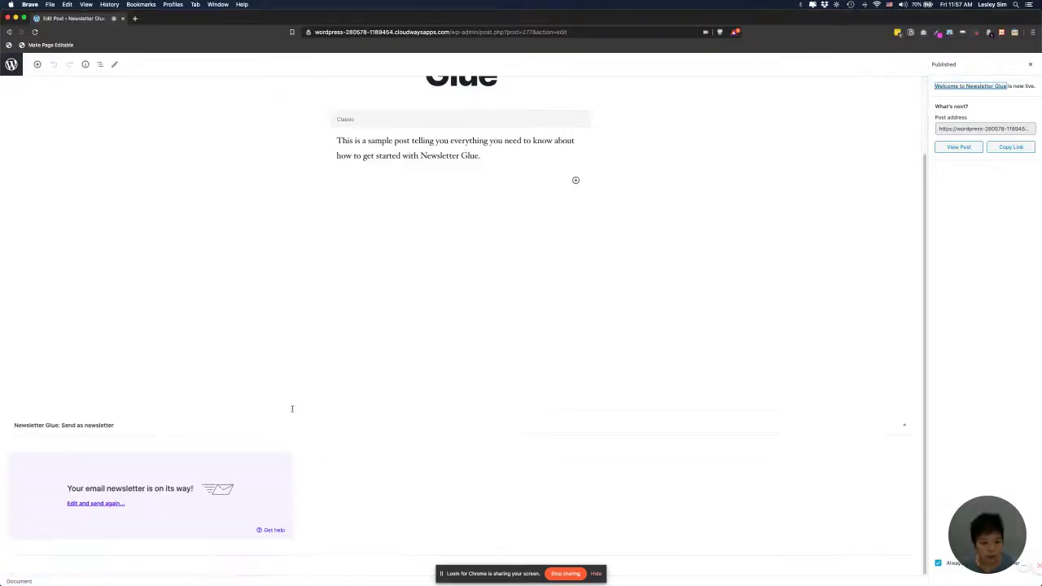
{"action": "scroll", "coordinate": [398, 516], "scroll_direction": "up", "scroll_amount": 2}
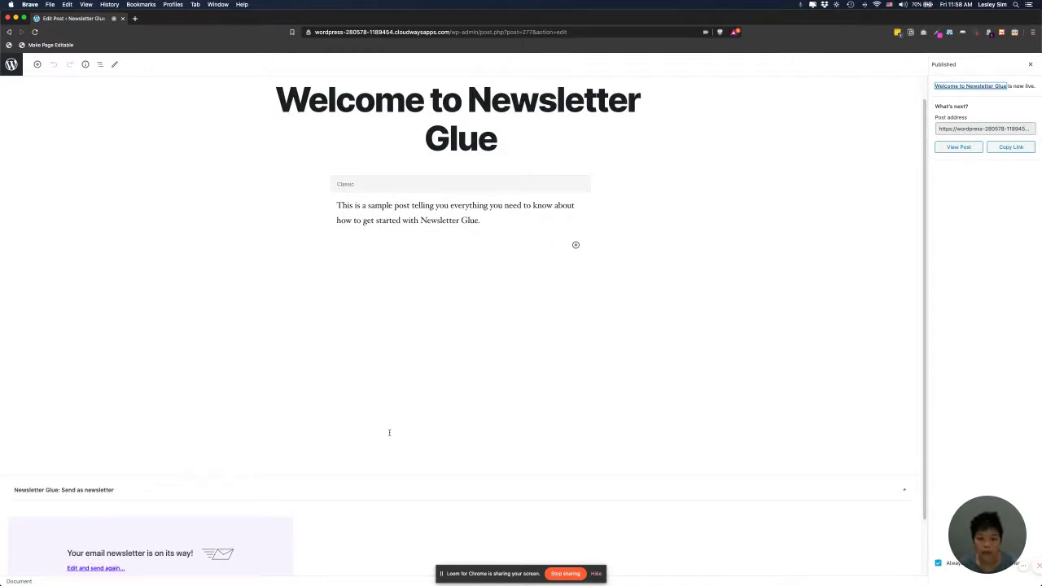
{"action": "scroll", "coordinate": [389, 433], "scroll_direction": "up", "scroll_amount": 1}
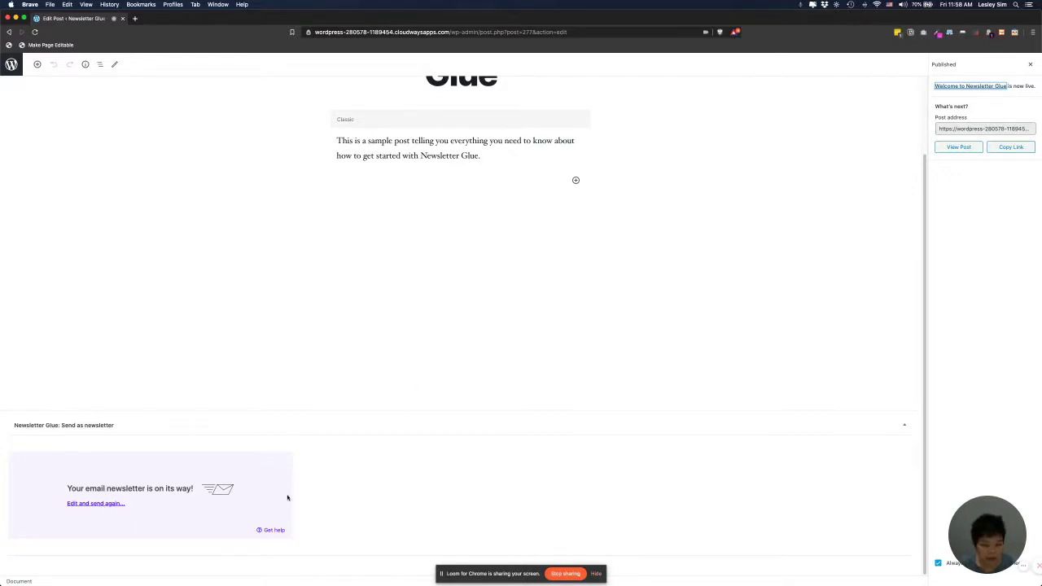
Reopen the sent newsletter's options for editing and resending, and set its segment to testtag.
{"action": "left_click", "coordinate": [103, 503]}
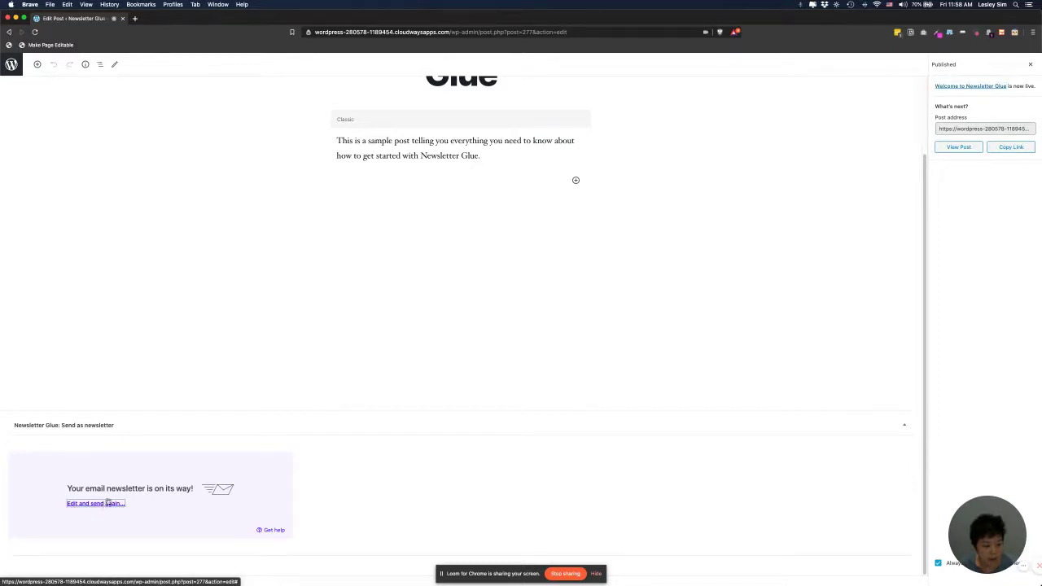
{"action": "scroll", "coordinate": [412, 456], "scroll_direction": "down", "scroll_amount": 5}
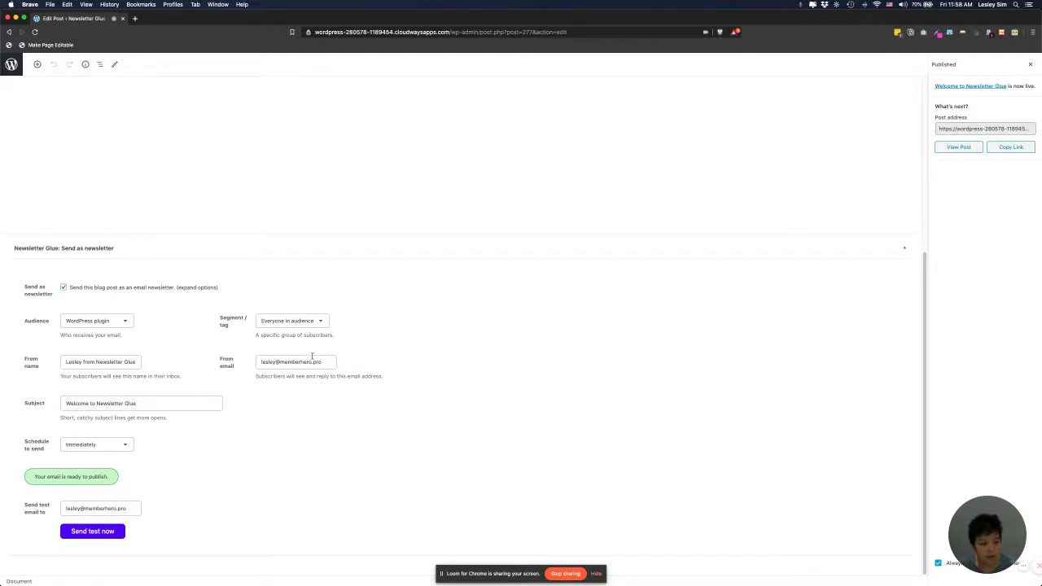
{"action": "left_click", "coordinate": [309, 324]}
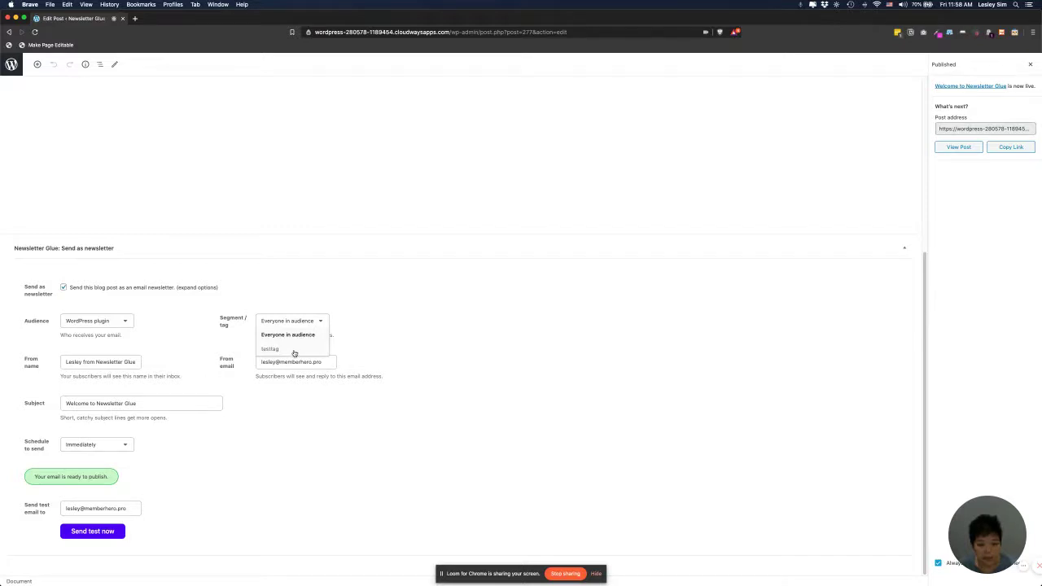
{"action": "left_click", "coordinate": [293, 351]}
{"action": "scroll", "coordinate": [406, 374], "scroll_direction": "up", "scroll_amount": 5}
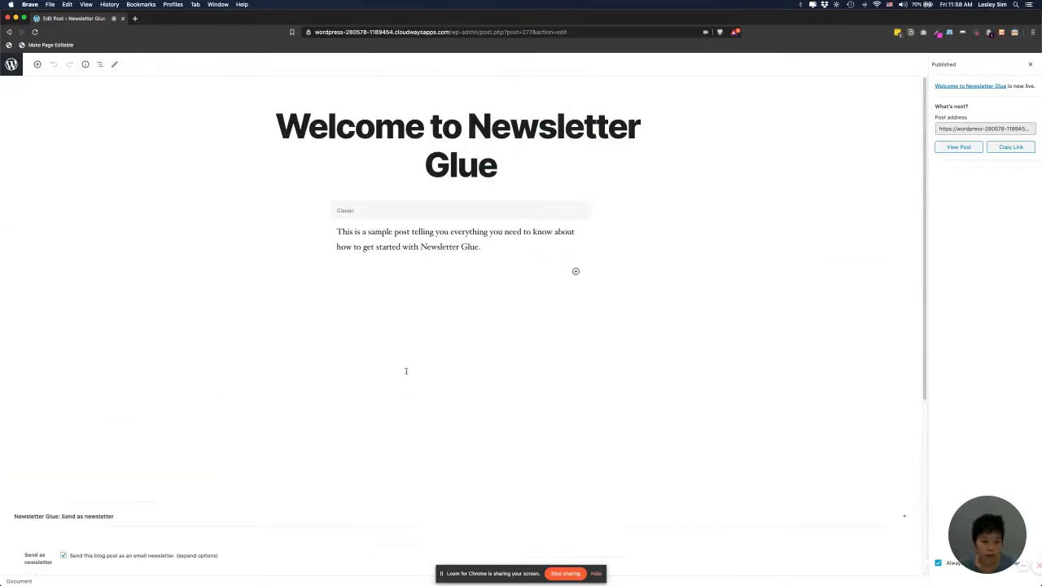
{"action": "scroll", "coordinate": [367, 392], "scroll_direction": "down", "scroll_amount": 3}
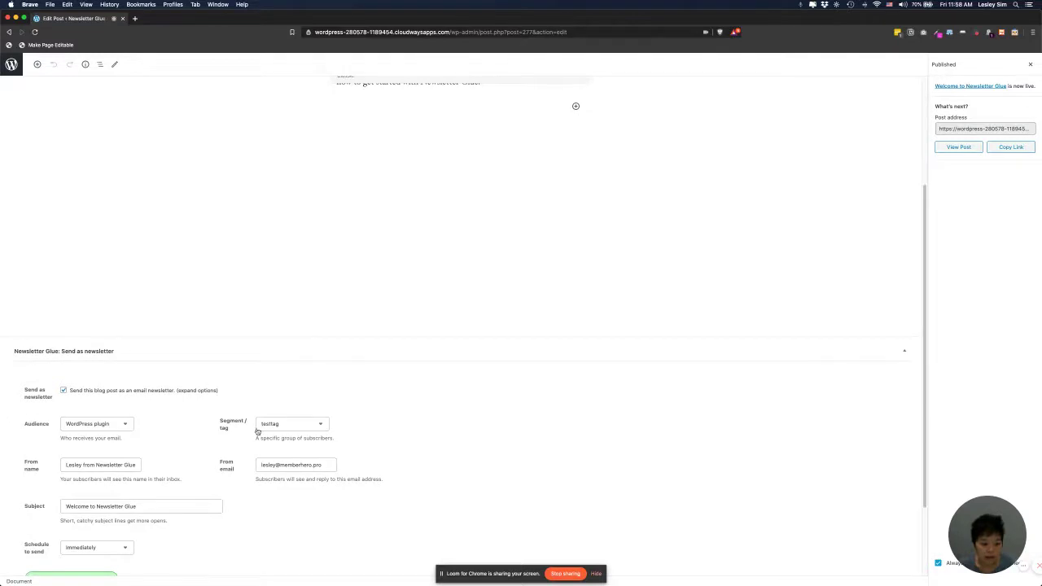
Set the newsletter's segment to Everyone in audience.
{"action": "left_click", "coordinate": [300, 426]}
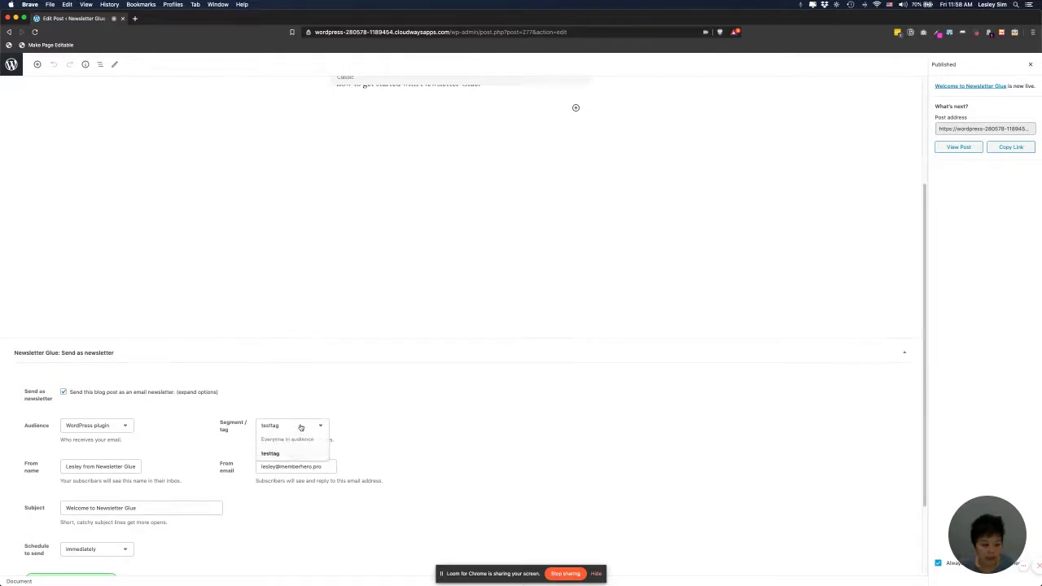
{"action": "left_click", "coordinate": [295, 438]}
{"action": "scroll", "coordinate": [379, 424], "scroll_direction": "down", "scroll_amount": 1}
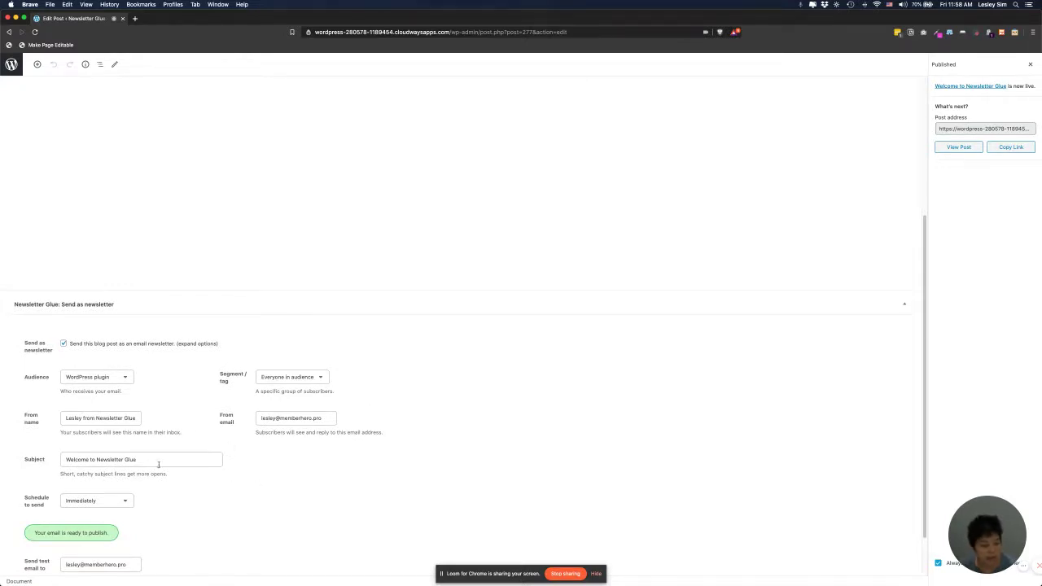
Edit the From email and restore the sender's address to check its verification.
{"action": "scroll", "coordinate": [135, 444], "scroll_direction": "down", "scroll_amount": 1}
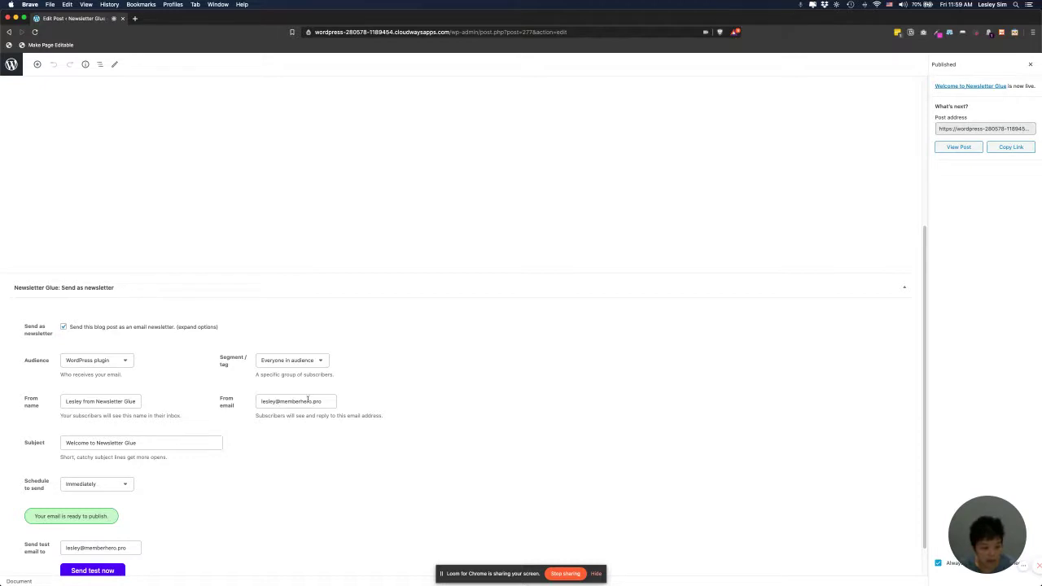
{"action": "double_click", "coordinate": [275, 402]}
{"action": "left_click", "coordinate": [297, 457]}
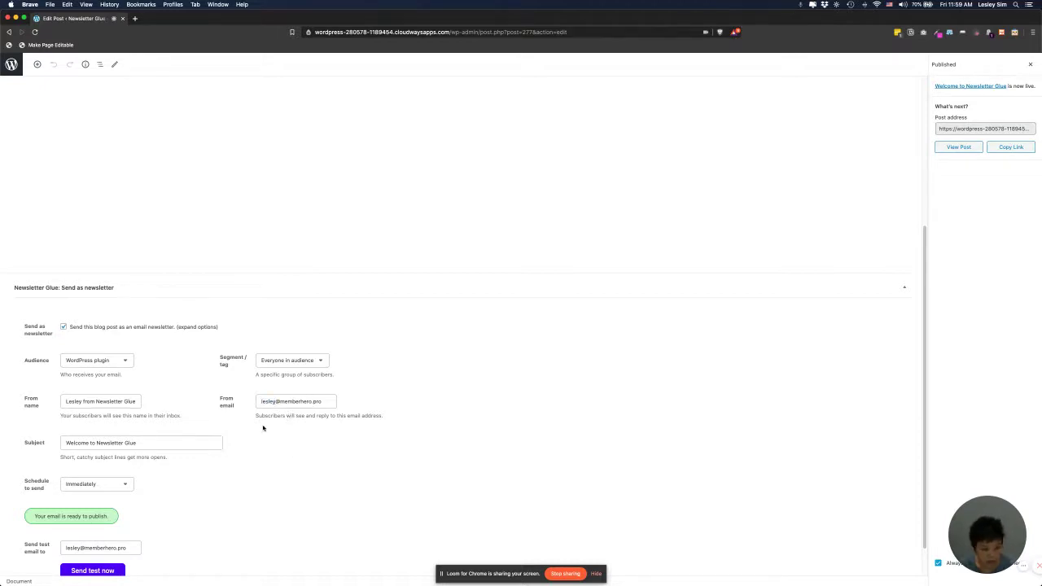
{"action": "left_click", "coordinate": [304, 401]}
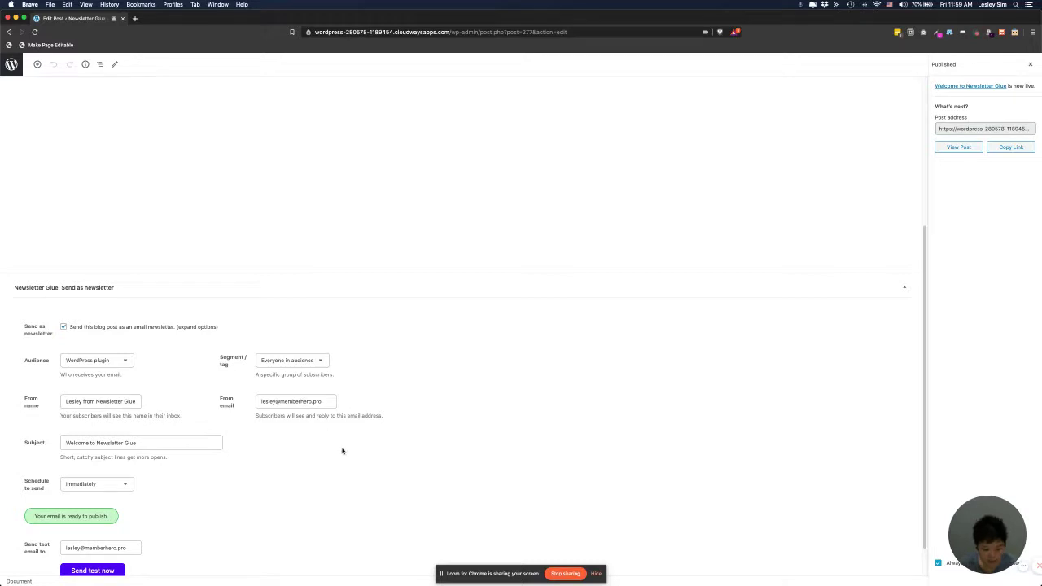
{"action": "key", "text": "BackSpace"}
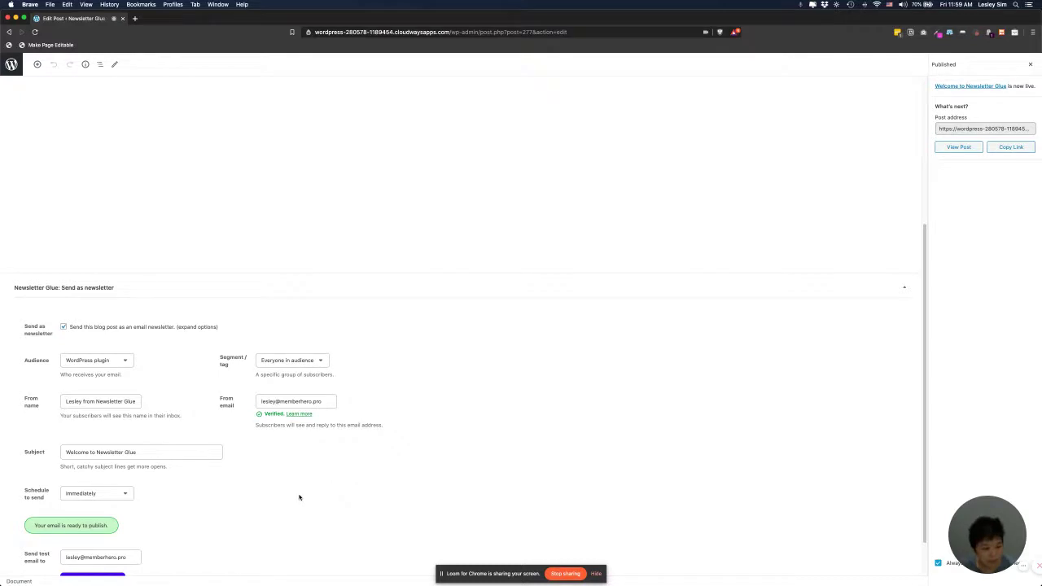
{"action": "scroll", "coordinate": [245, 498], "scroll_direction": "down", "scroll_amount": 2}
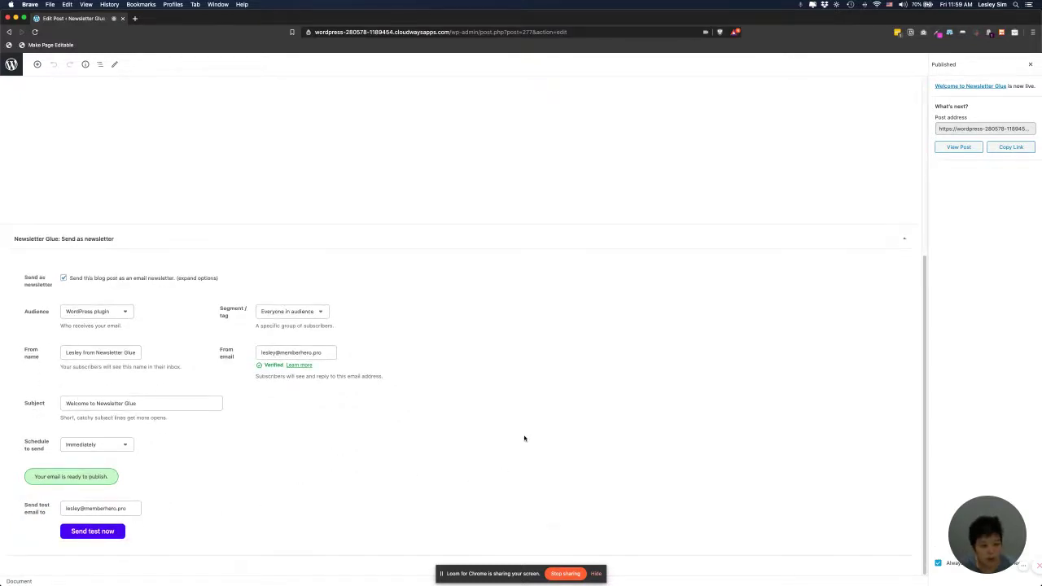
Replace the post title with "Hello loom viewers!".
{"action": "scroll", "coordinate": [523, 437], "scroll_direction": "up", "scroll_amount": 10}
{"action": "left_click_drag", "start_coordinate": [309, 127], "coordinate": [465, 127]}
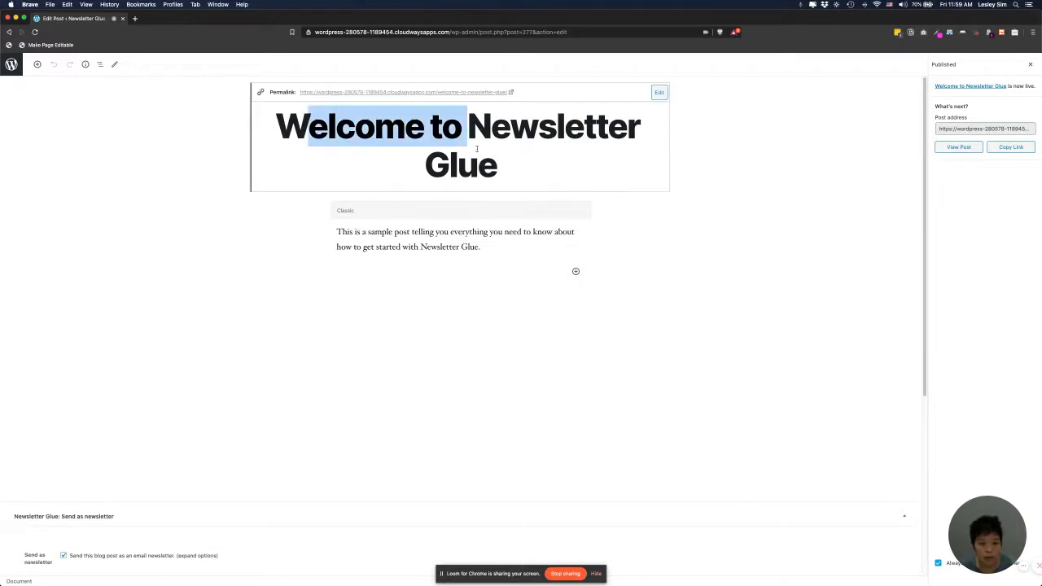
{"action": "left_click_drag", "start_coordinate": [526, 168], "coordinate": [252, 114]}
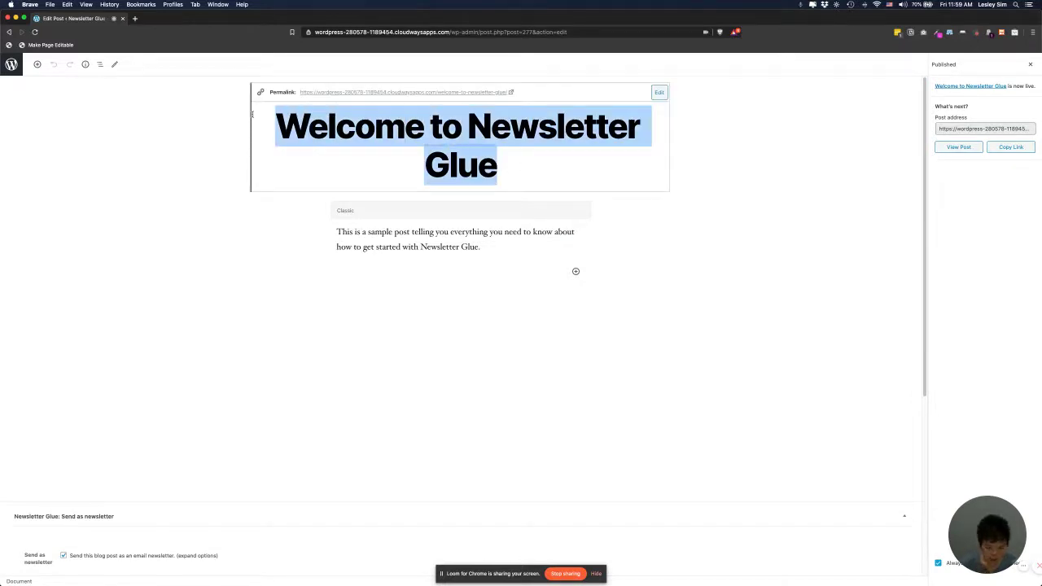
{"action": "type", "text": "Hello"}
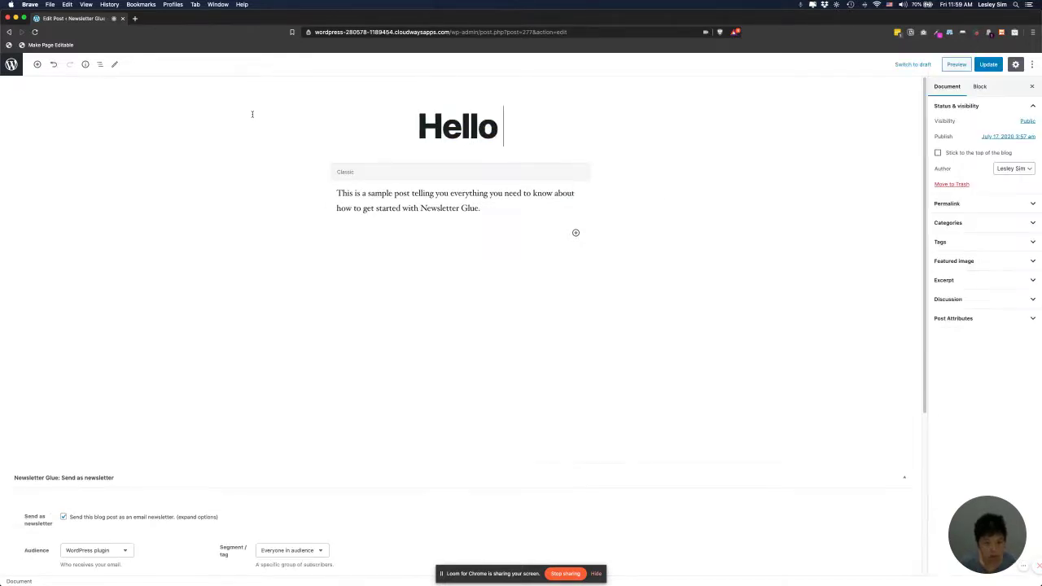
{"action": "type", "text": " loom vie"}
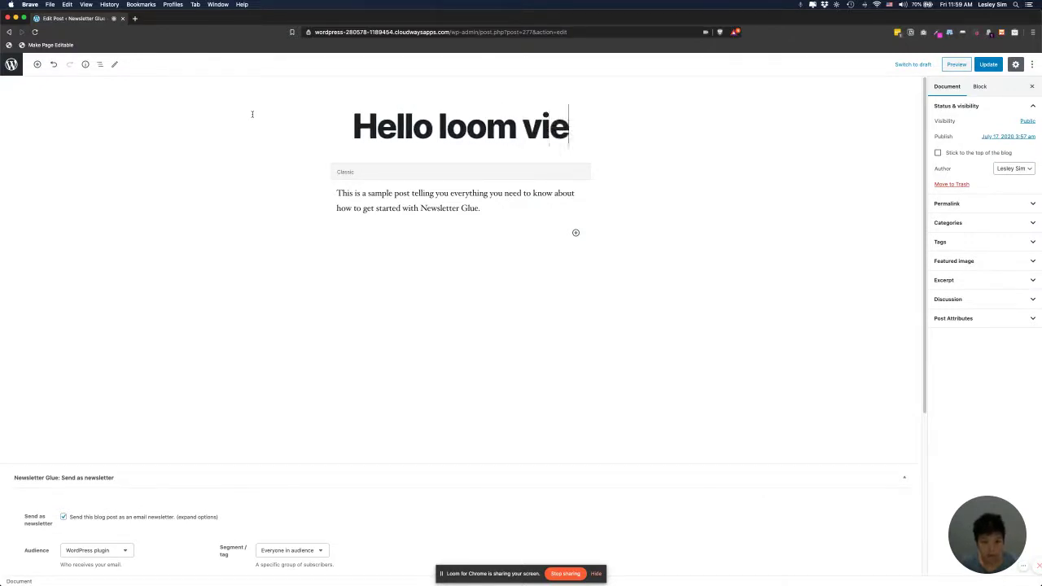
{"action": "type", "text": "wers!"}
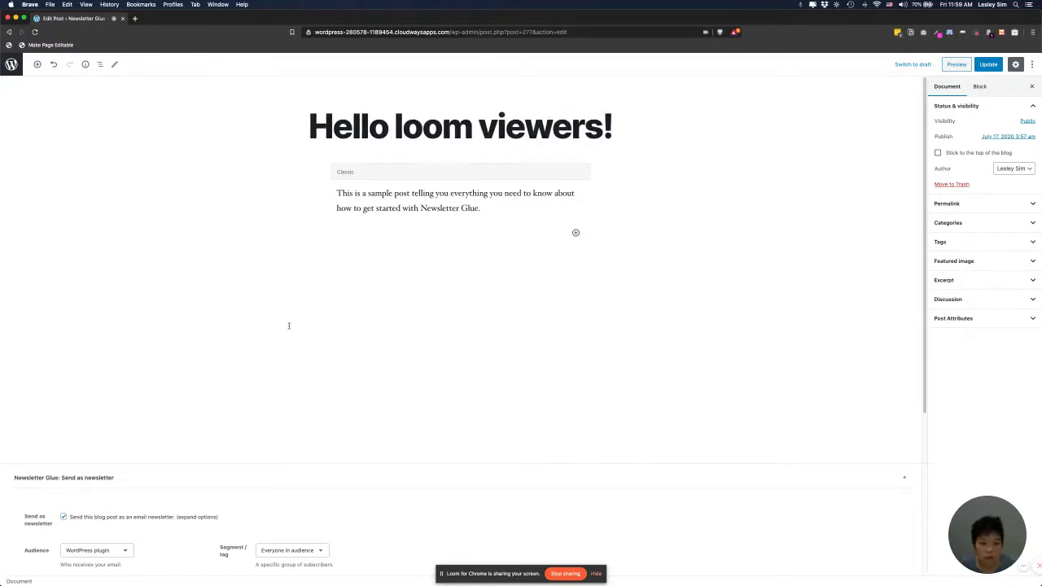
{"action": "left_click", "coordinate": [288, 325]}
Prefix the newsletter subject with "Issue 32: " and compare it with the post title.
{"action": "scroll", "coordinate": [409, 287], "scroll_direction": "down", "scroll_amount": 4}
{"action": "scroll", "coordinate": [409, 286], "scroll_direction": "down", "scroll_amount": 1}
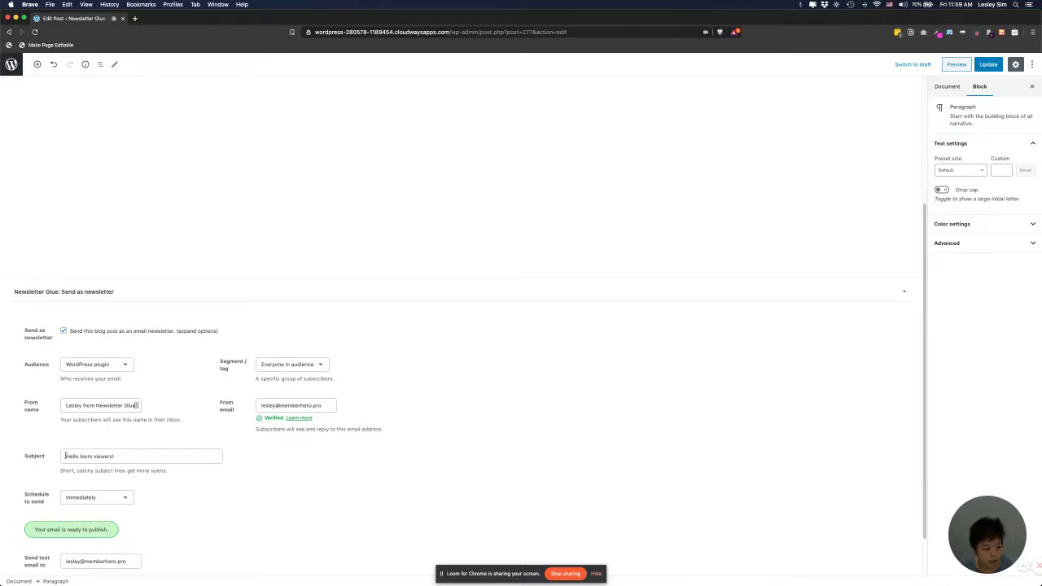
{"action": "left_click", "coordinate": [66, 456]}
{"action": "type", "text": "Issue"}
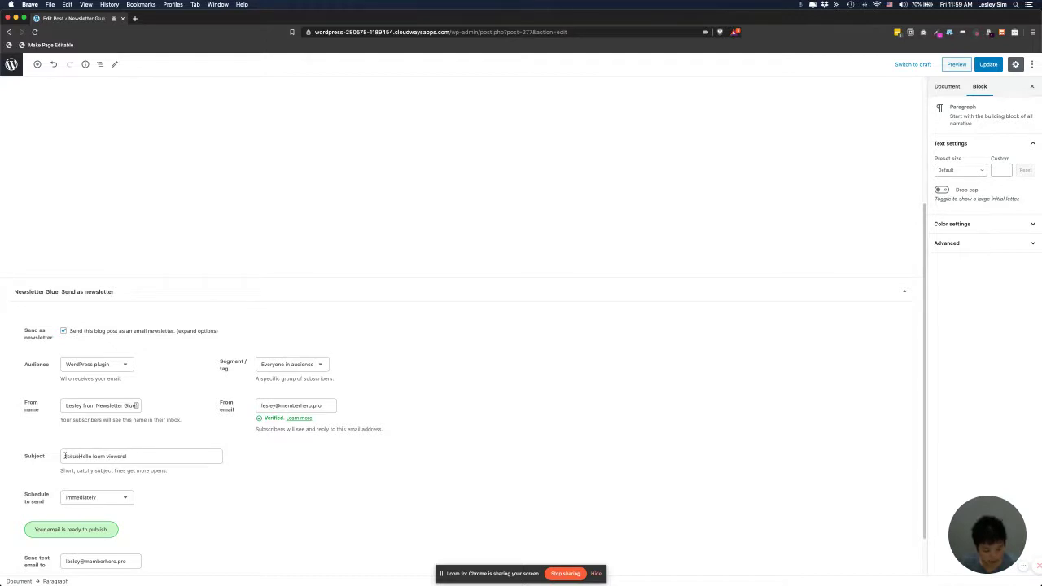
{"action": "type", "text": " 32:"}
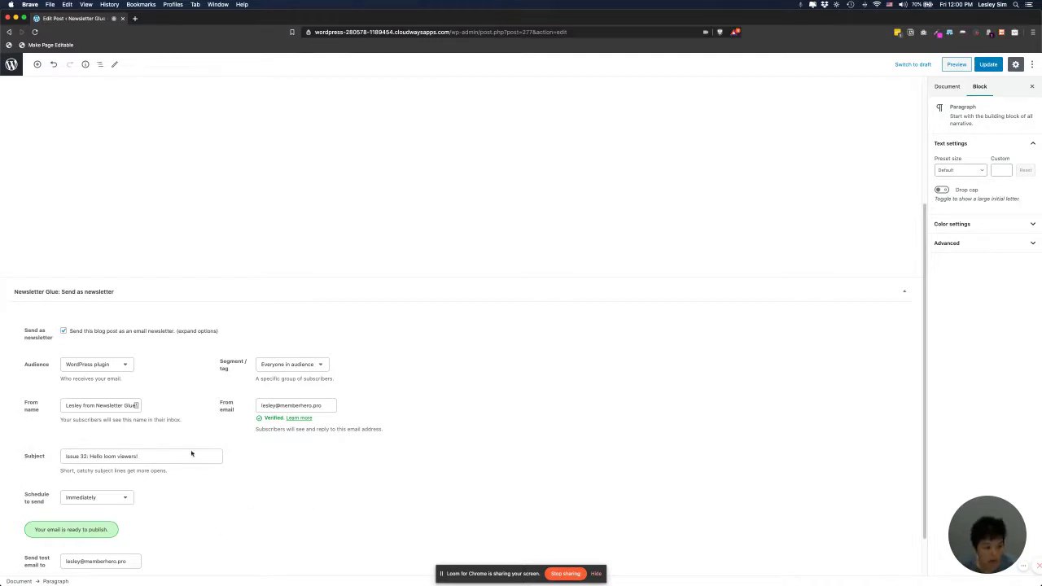
{"action": "scroll", "coordinate": [456, 468], "scroll_direction": "up", "scroll_amount": 5}
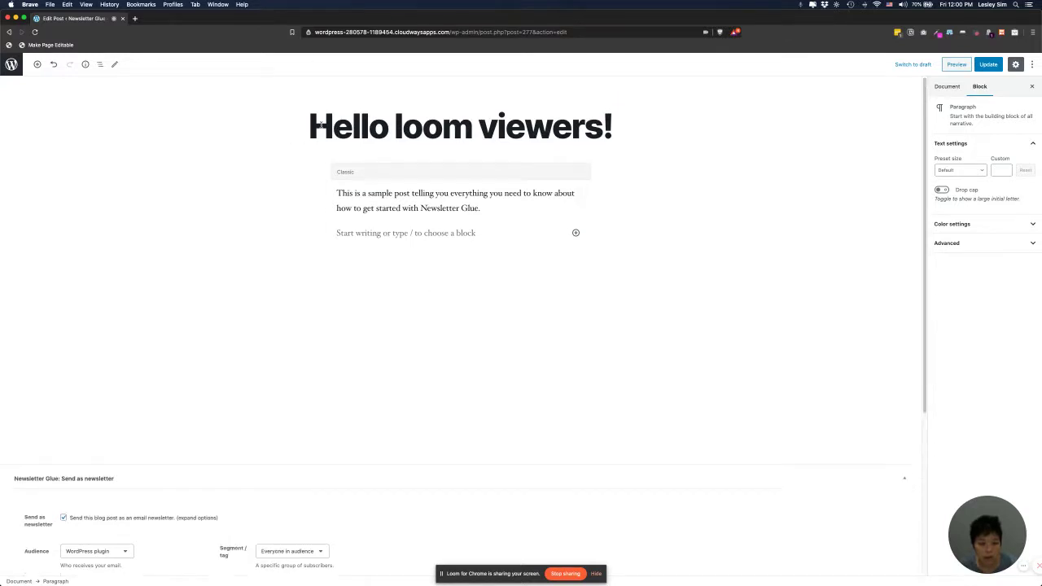
{"action": "scroll", "coordinate": [475, 334], "scroll_direction": "down", "scroll_amount": 5}
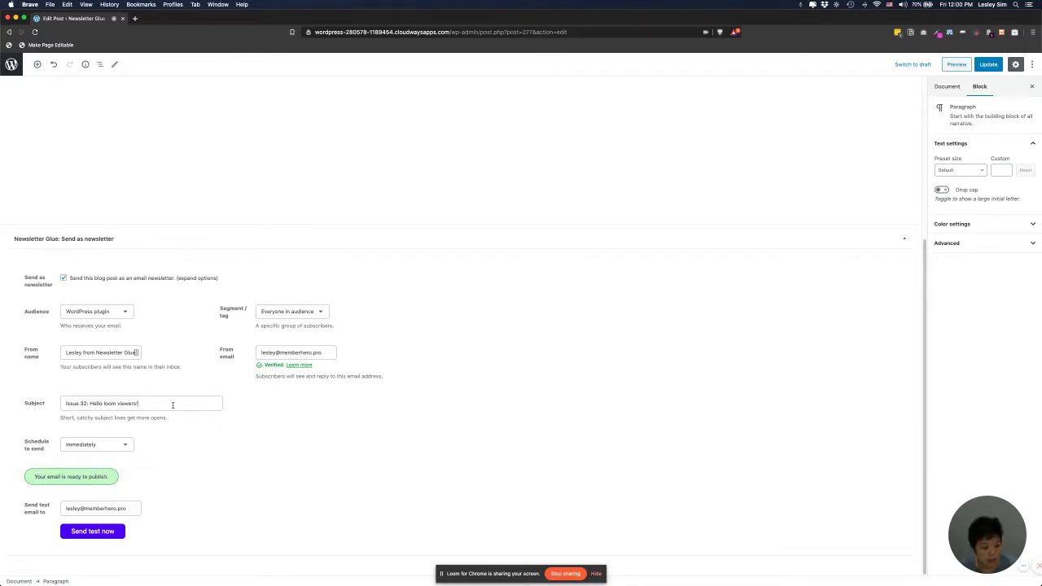
Replace the newsletter subject with "Let's send again" and update the post to send the newsletter.
{"action": "key", "text": "super+a"}
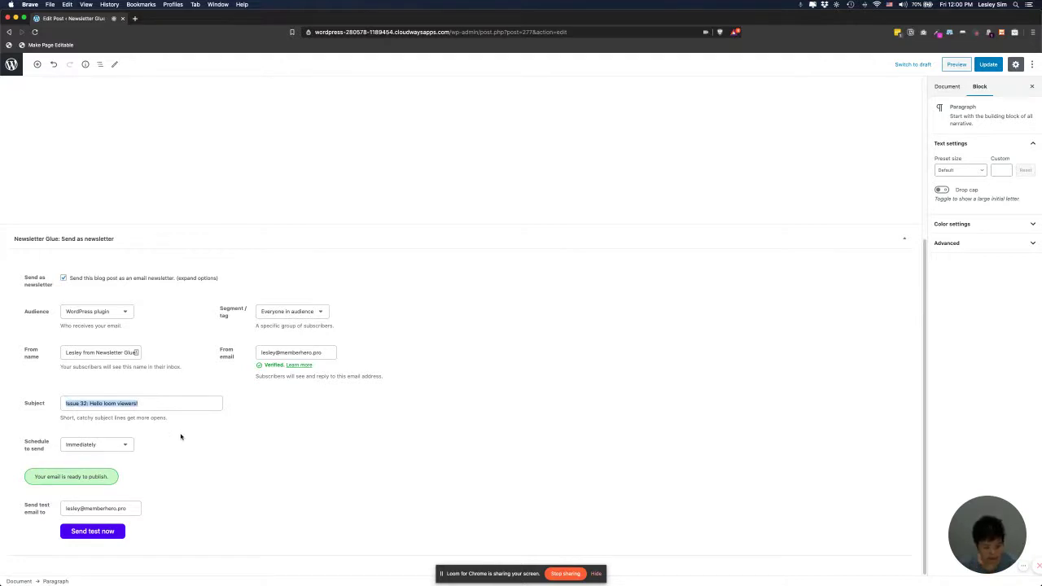
{"action": "key", "text": "BackSpace"}
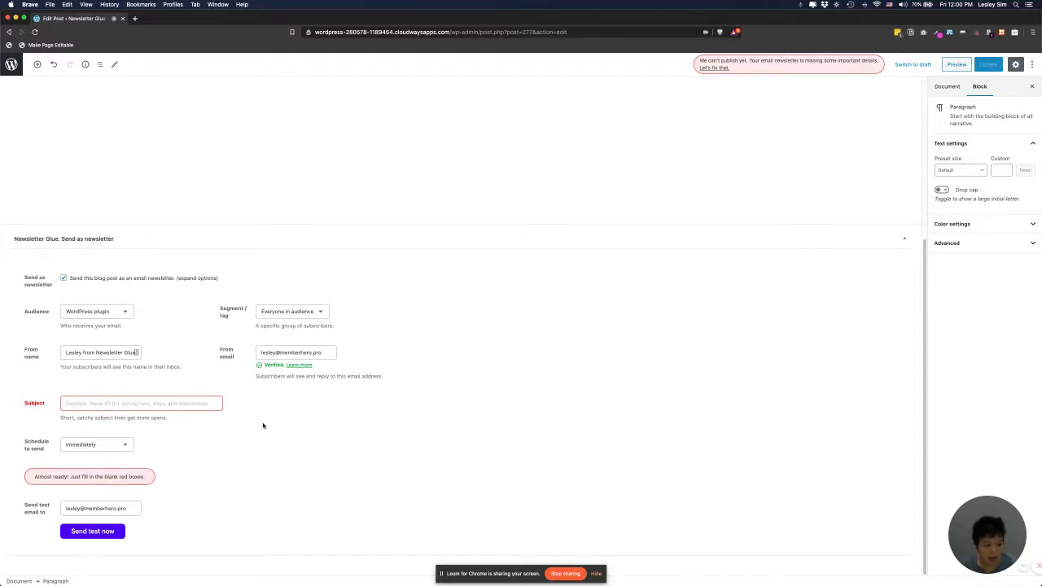
{"action": "left_click", "coordinate": [141, 403]}
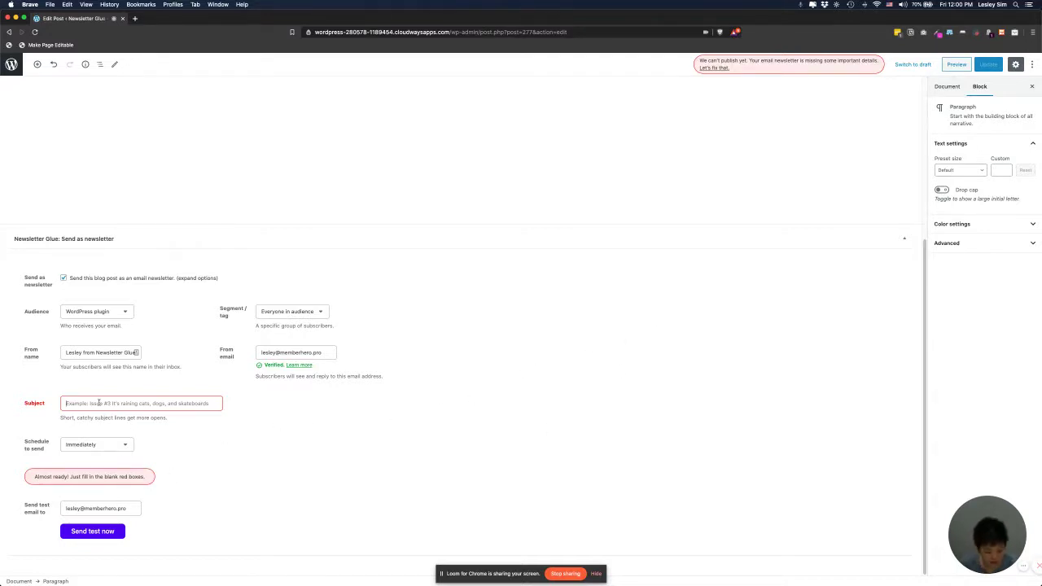
{"action": "type", "text": "Let's se"}
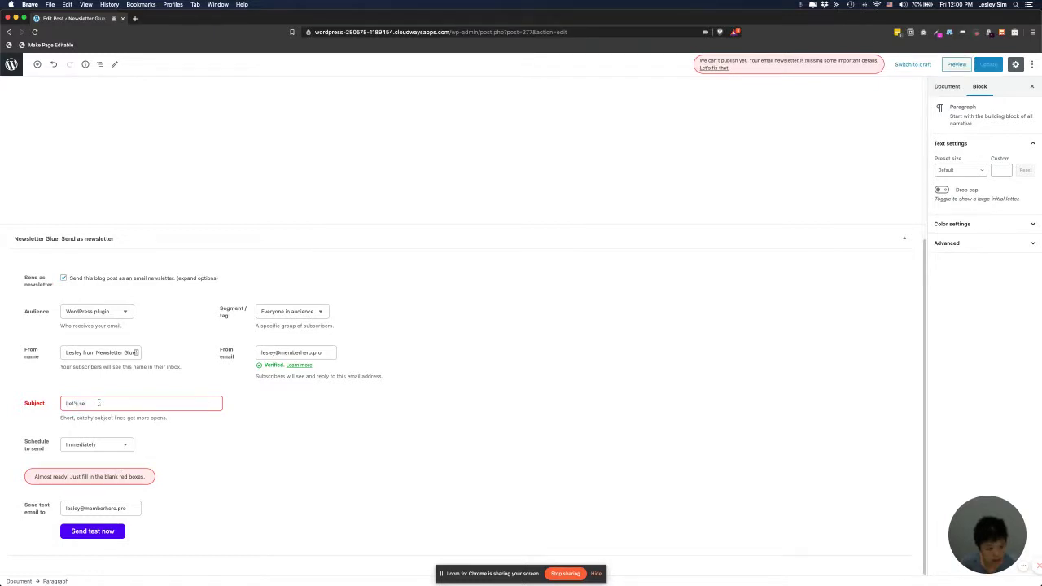
{"action": "type", "text": "nd again"}
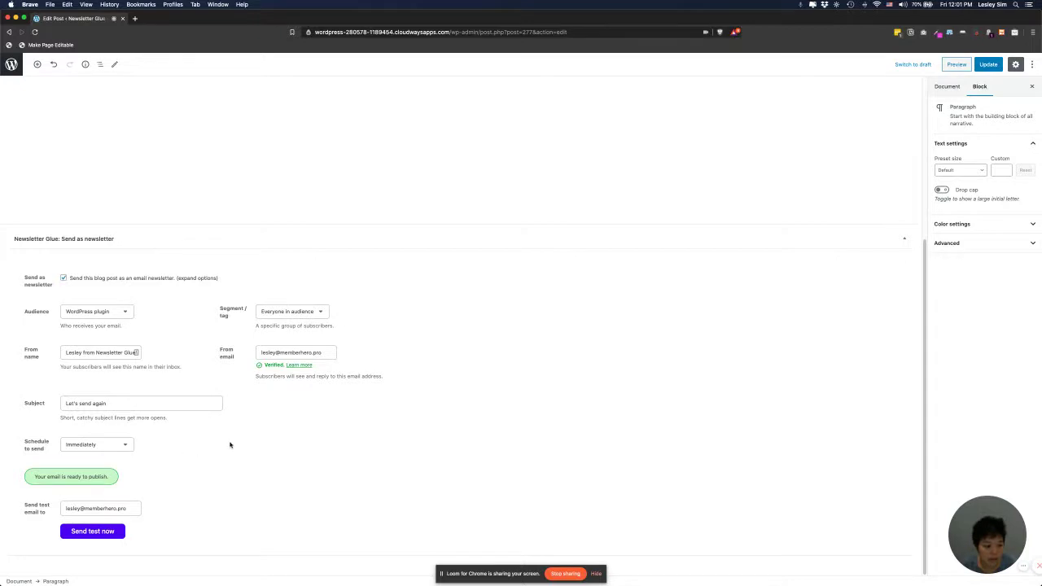
{"action": "left_click", "coordinate": [987, 64]}
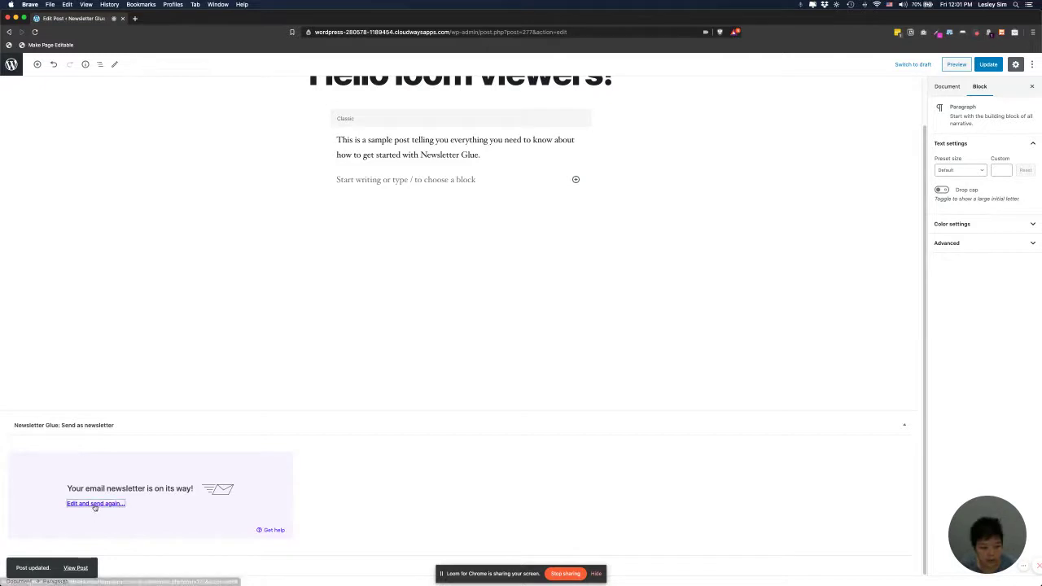
Reopen the newsletter options for sending again, and switch sending the post as an email newsletter off and back on.
{"action": "left_click", "coordinate": [94, 504]}
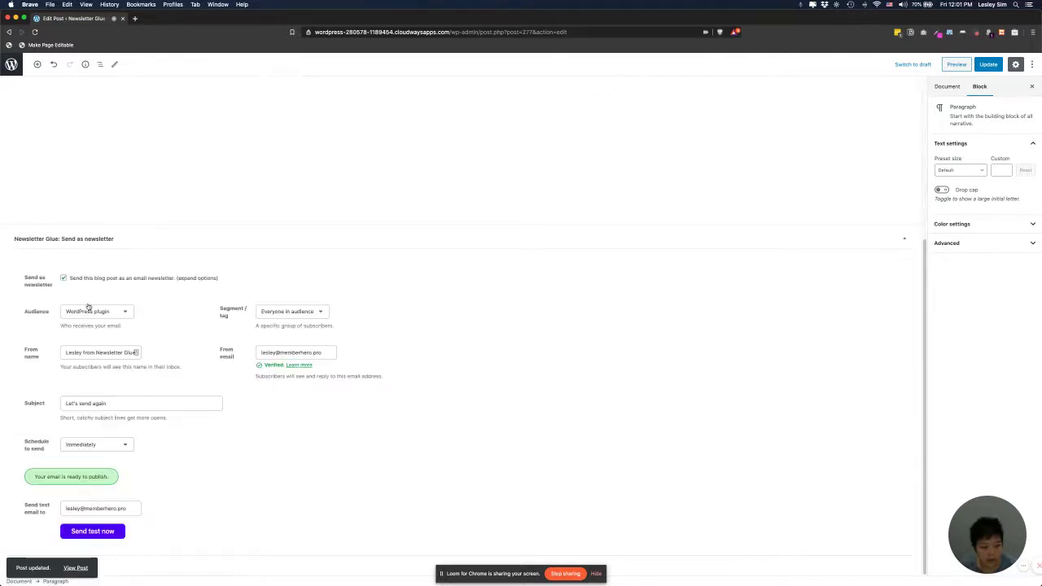
{"action": "left_click", "coordinate": [64, 278]}
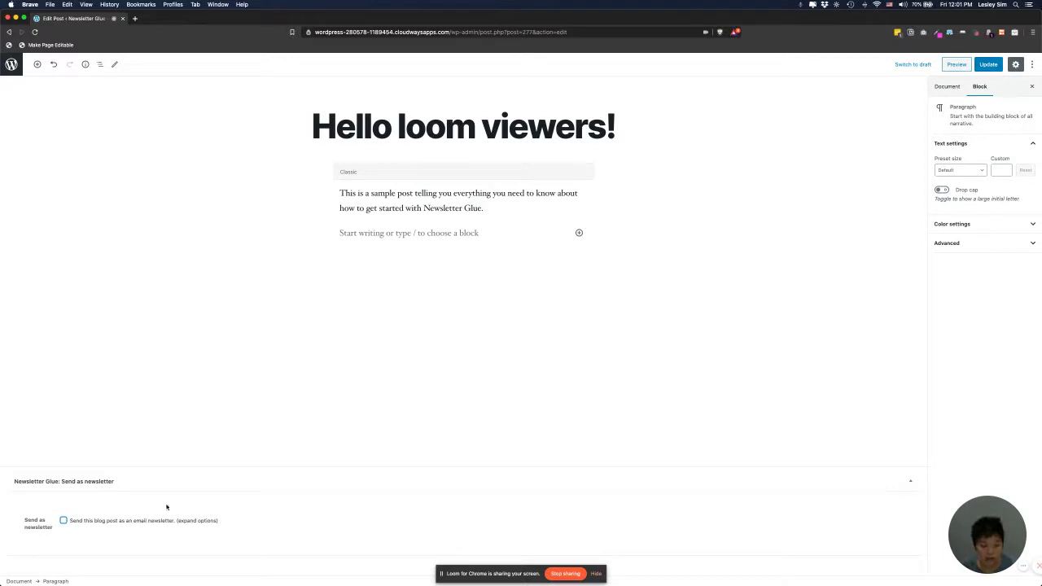
{"action": "left_click", "coordinate": [142, 524]}
{"action": "scroll", "coordinate": [233, 486], "scroll_direction": "down", "scroll_amount": 3}
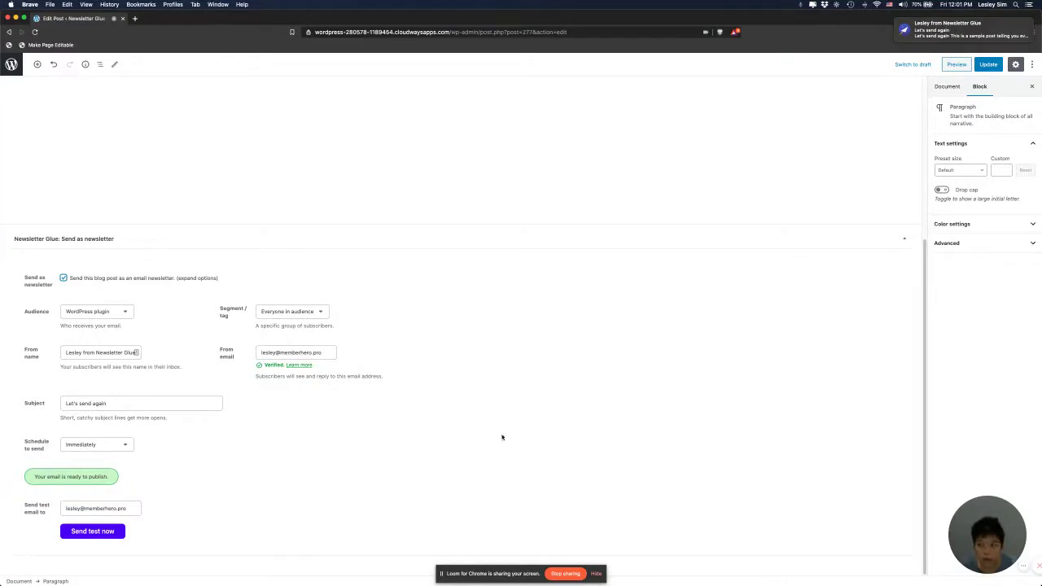
Check the subject of the received newsletter in the Newton mail app and return to the WordPress post in Brave.
{"action": "left_click", "coordinate": [940, 37]}
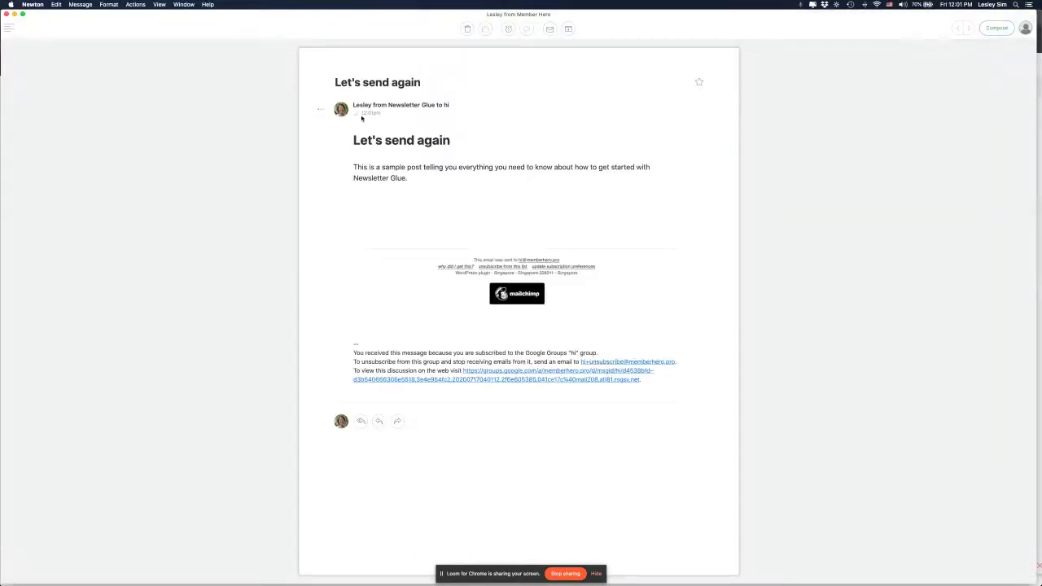
{"action": "left_click_drag", "start_coordinate": [336, 81], "coordinate": [444, 104]}
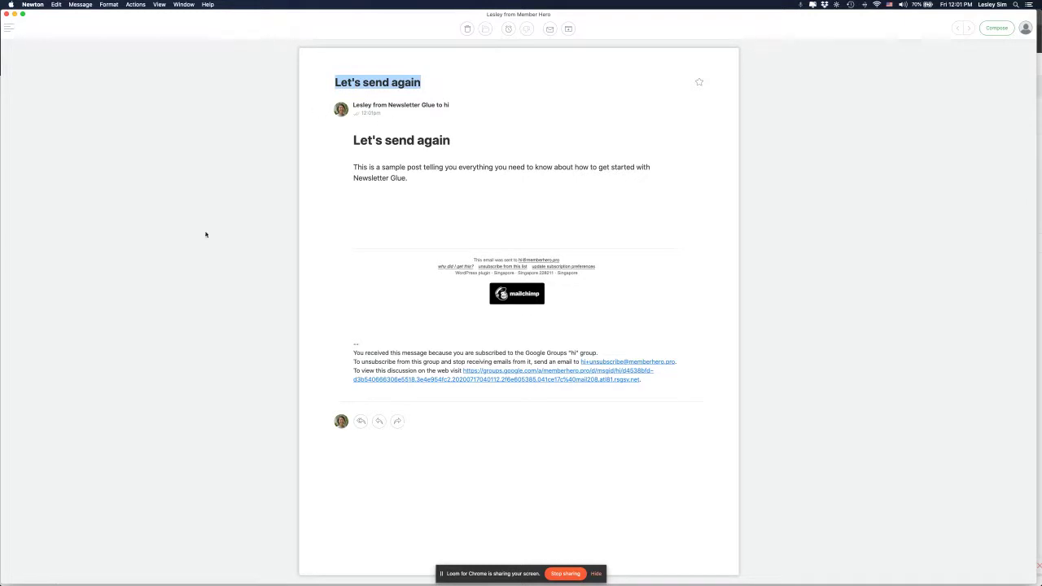
{"action": "key", "text": "super+Tab"}
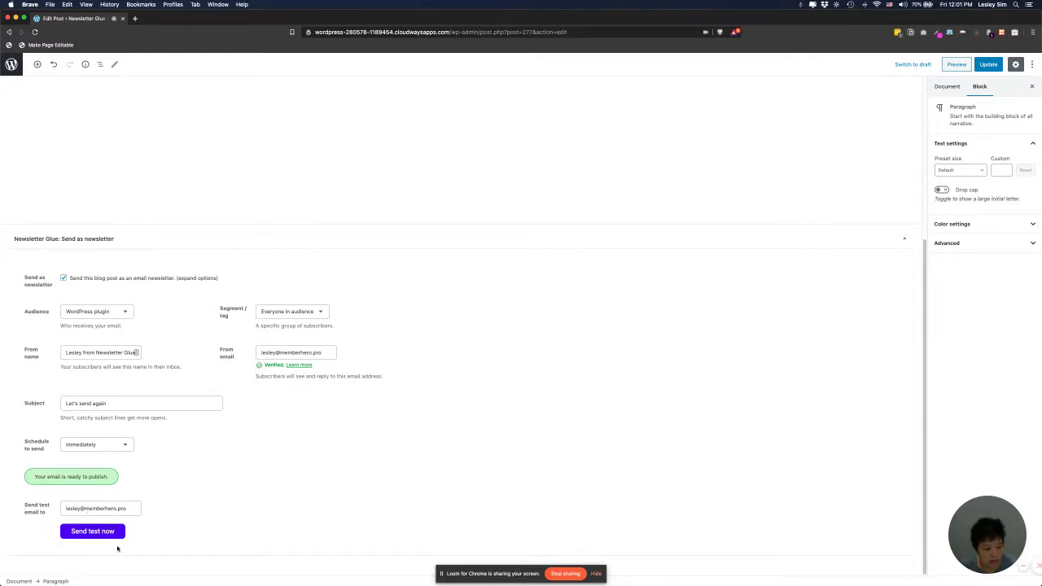
Try to send a test email of the newsletter to the test address already filled in.
{"action": "scroll", "coordinate": [242, 477], "scroll_direction": "up", "scroll_amount": 5}
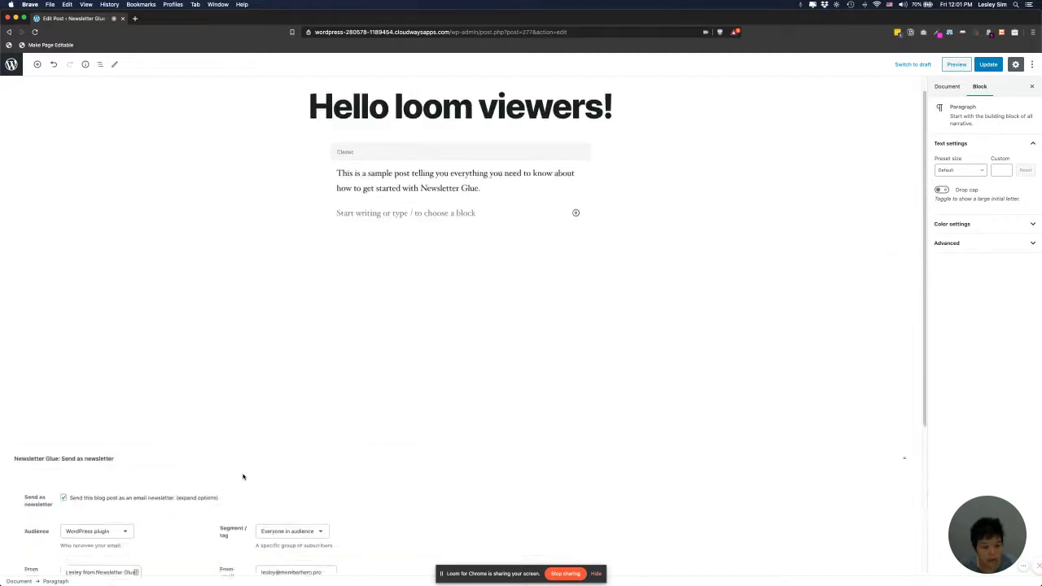
{"action": "scroll", "coordinate": [235, 496], "scroll_direction": "down", "scroll_amount": 5}
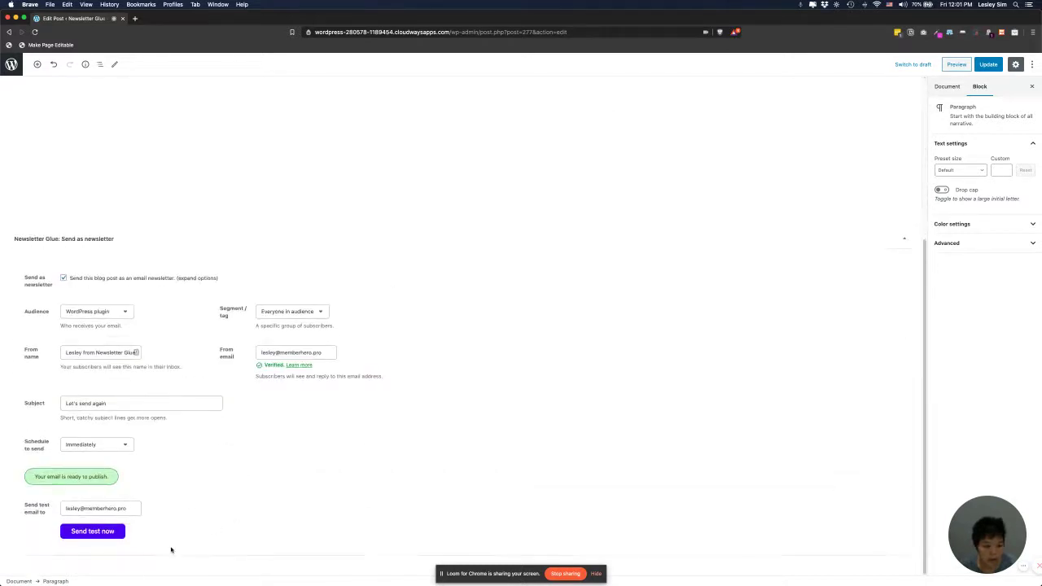
{"action": "scroll", "coordinate": [102, 494], "scroll_direction": "up", "scroll_amount": 5}
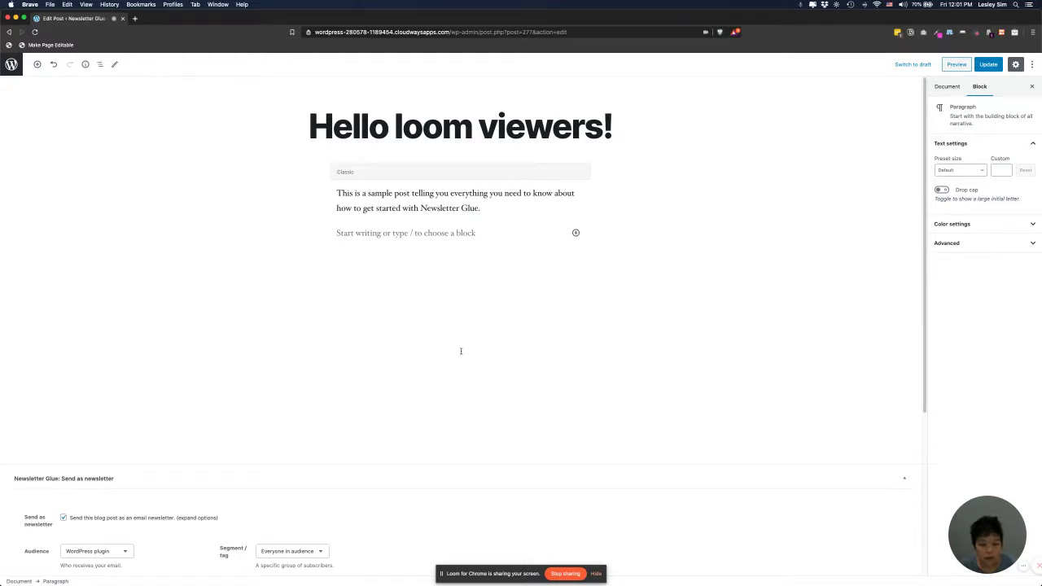
{"action": "scroll", "coordinate": [461, 351], "scroll_direction": "down", "scroll_amount": 1}
{"action": "scroll", "coordinate": [461, 351], "scroll_direction": "up", "scroll_amount": 1}
{"action": "scroll", "coordinate": [461, 351], "scroll_direction": "down", "scroll_amount": 10}
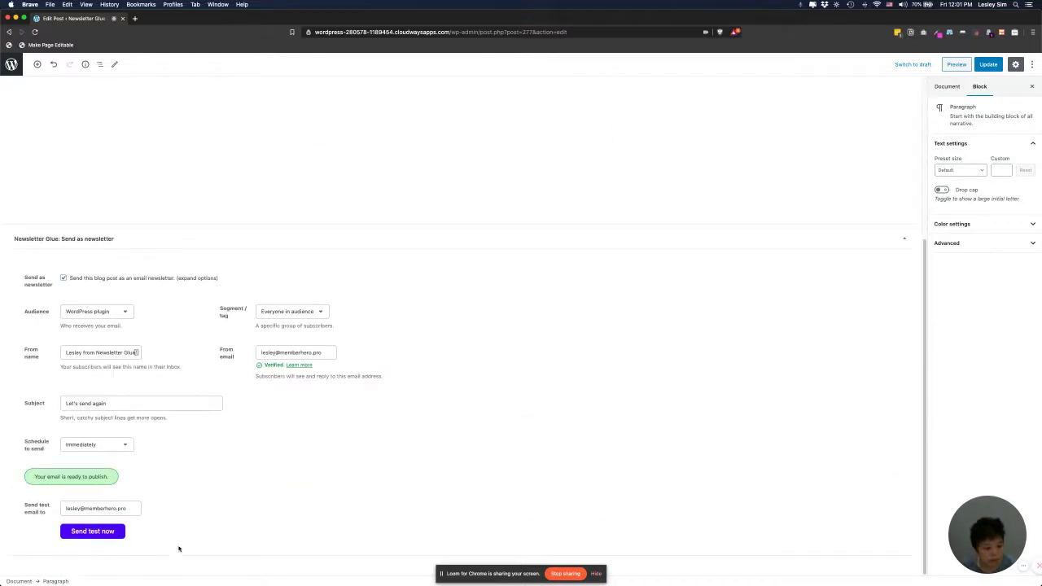
{"action": "left_click", "coordinate": [105, 533]}
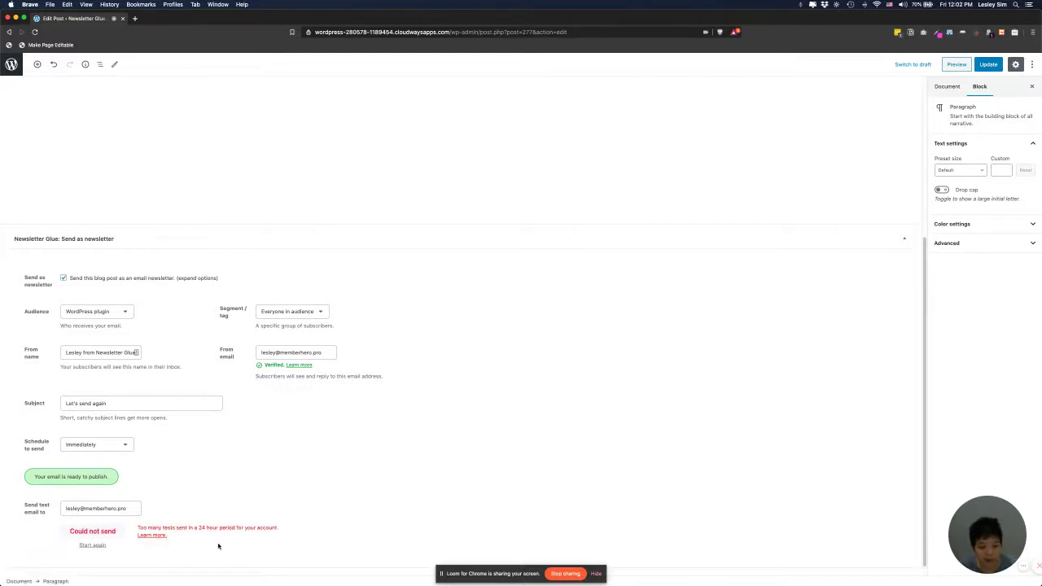
{"action": "scroll", "coordinate": [218, 546], "scroll_direction": "down", "scroll_amount": 1}
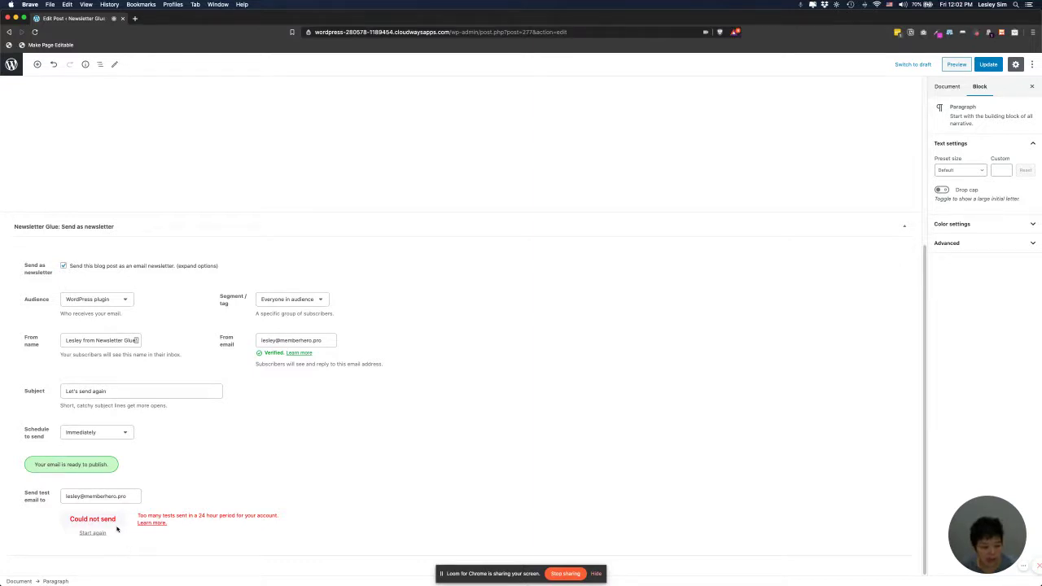
Read the error message for the test email and reset the test email form to start again.
{"action": "left_click_drag", "start_coordinate": [139, 515], "coordinate": [204, 530]}
{"action": "left_click", "coordinate": [193, 539]}
{"action": "left_click_drag", "start_coordinate": [92, 534], "coordinate": [87, 550]}
{"action": "left_click", "coordinate": [91, 534]}
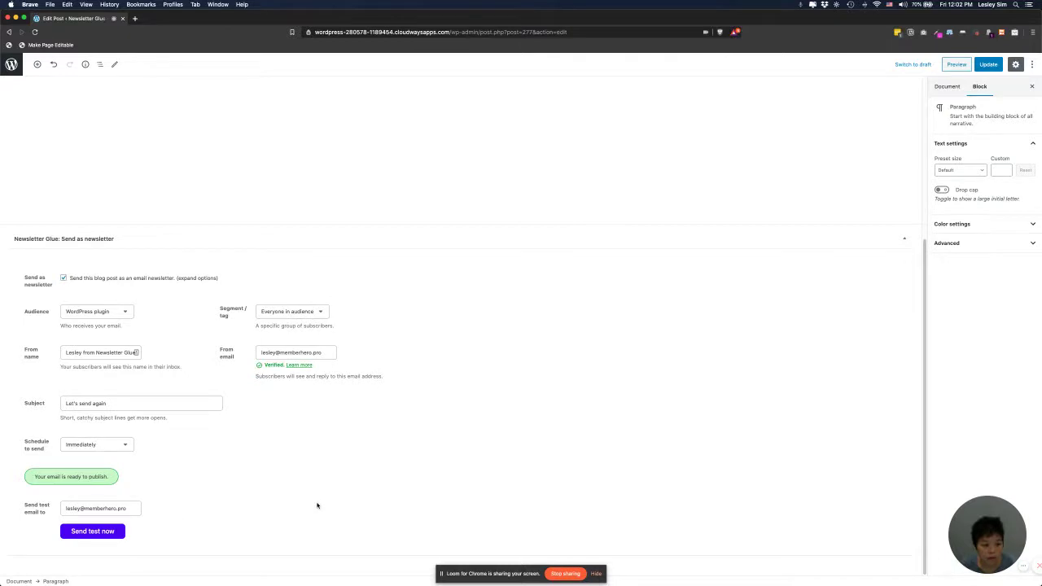
Go to the list of all posts and check the newsletter status of the "Hello loom viewers!" post.
{"action": "scroll", "coordinate": [340, 485], "scroll_direction": "up", "scroll_amount": 1}
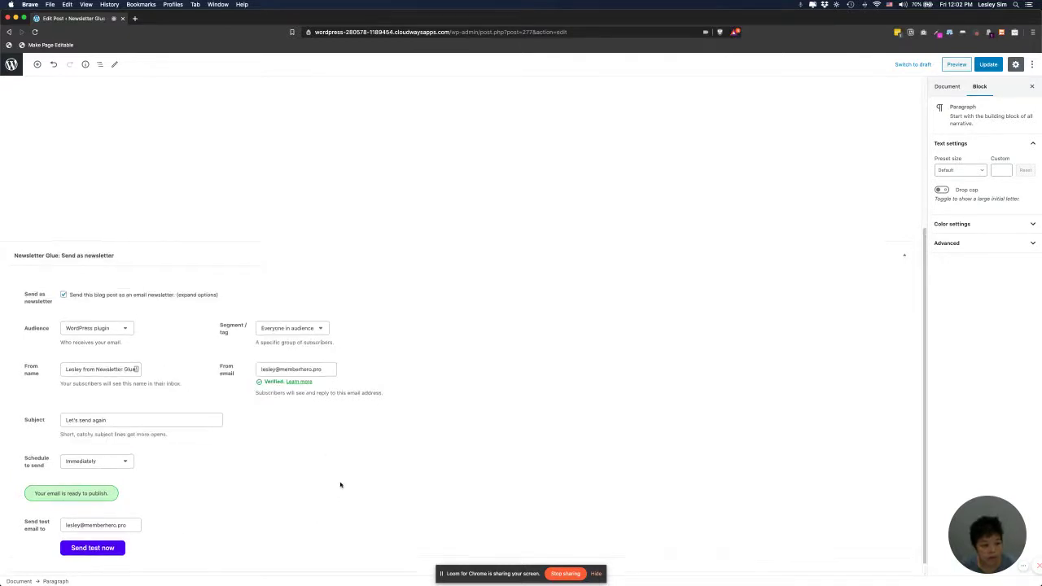
{"action": "scroll", "coordinate": [340, 486], "scroll_direction": "up", "scroll_amount": 5}
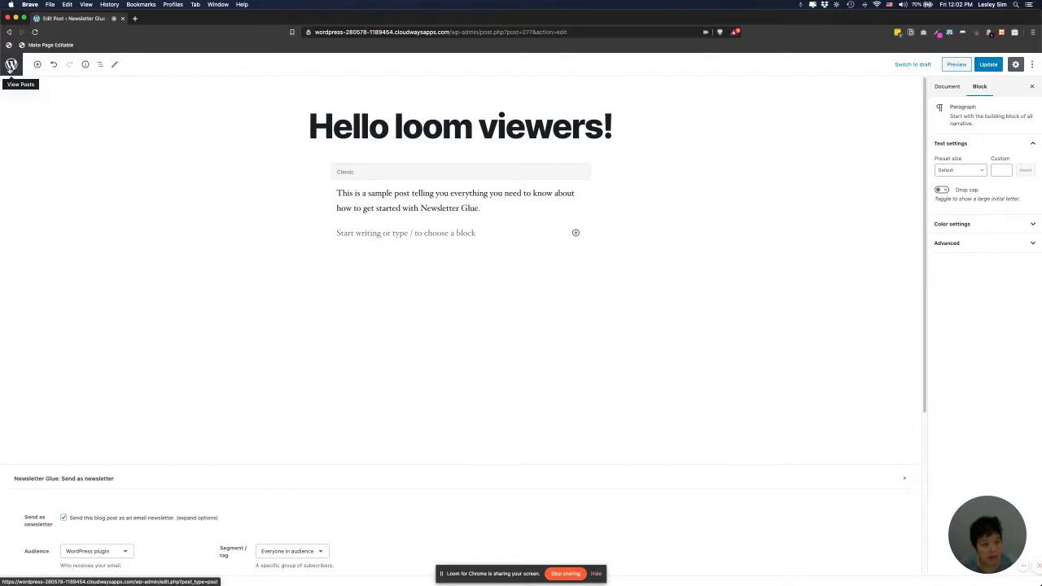
{"action": "left_click", "coordinate": [11, 65]}
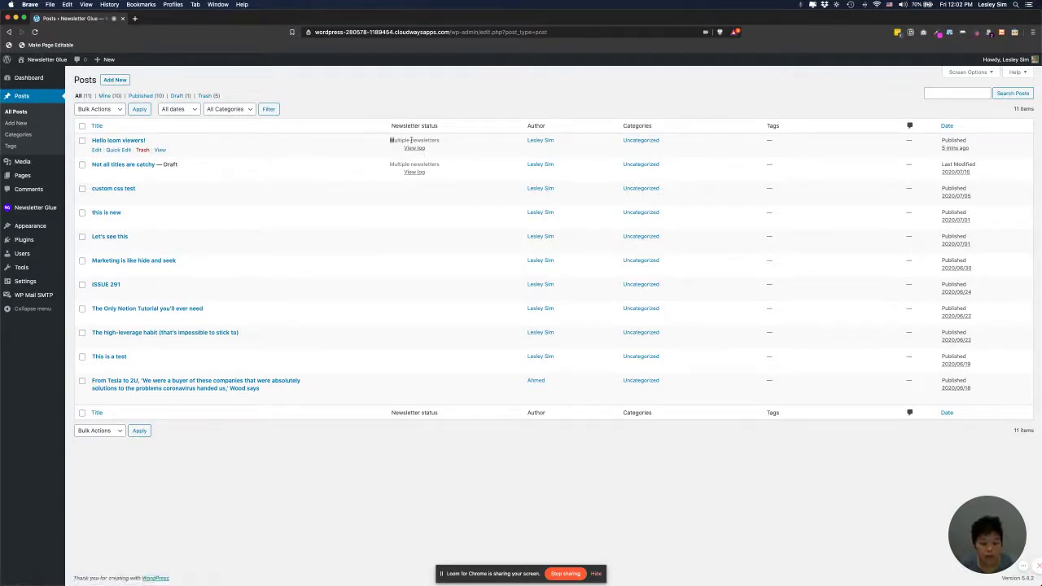
{"action": "left_click_drag", "start_coordinate": [411, 140], "coordinate": [456, 142]}
{"action": "left_click", "coordinate": [456, 142]}
{"action": "left_click_drag", "start_coordinate": [387, 142], "coordinate": [442, 141]}
{"action": "left_click", "coordinate": [439, 141]}
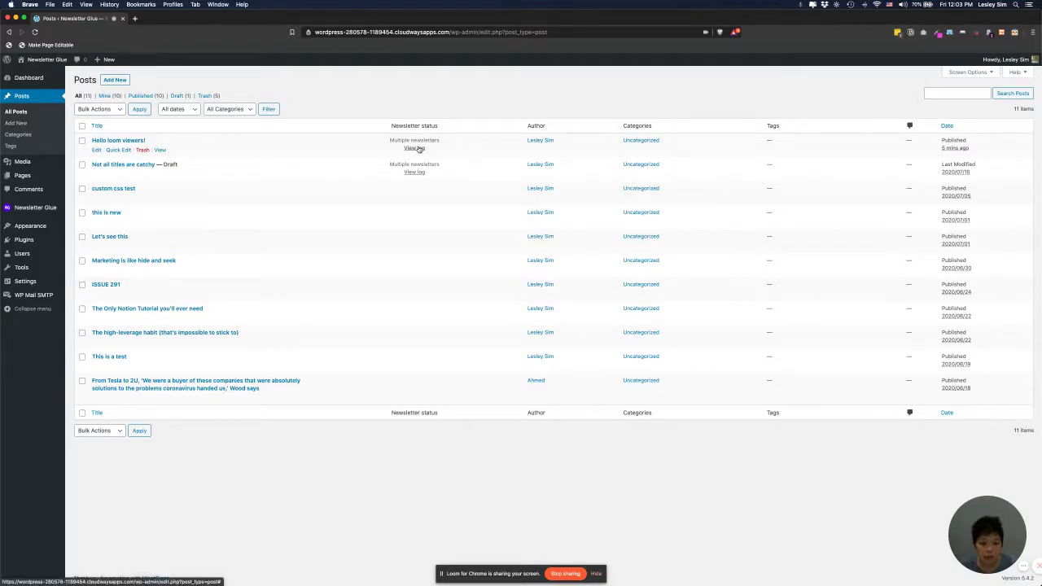
Open the newsletter log of "Hello loom viewers!", read the subject lines sent so far, and close the log.
{"action": "left_click", "coordinate": [415, 149]}
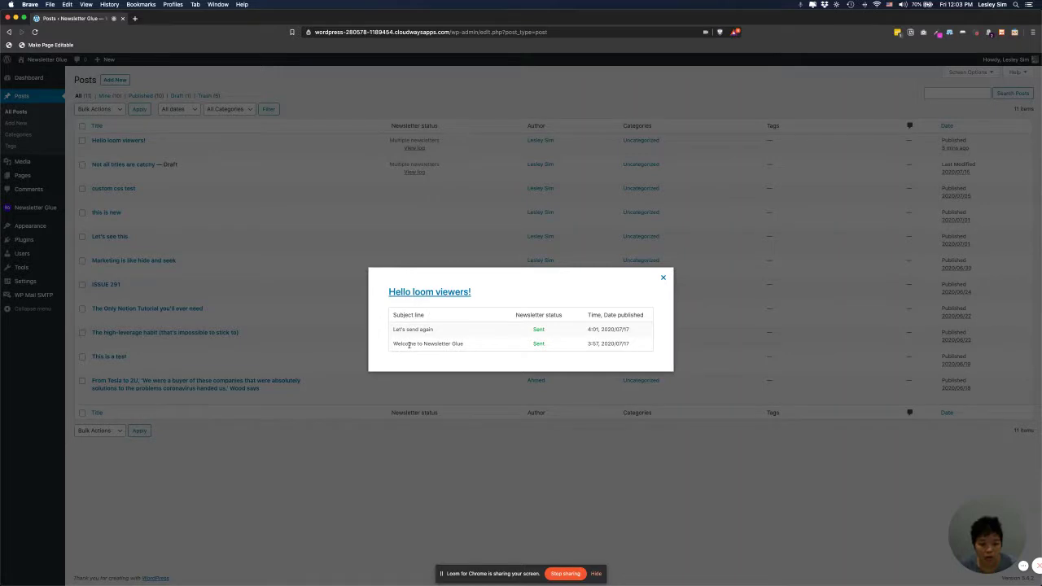
{"action": "left_click_drag", "start_coordinate": [393, 342], "coordinate": [492, 348]}
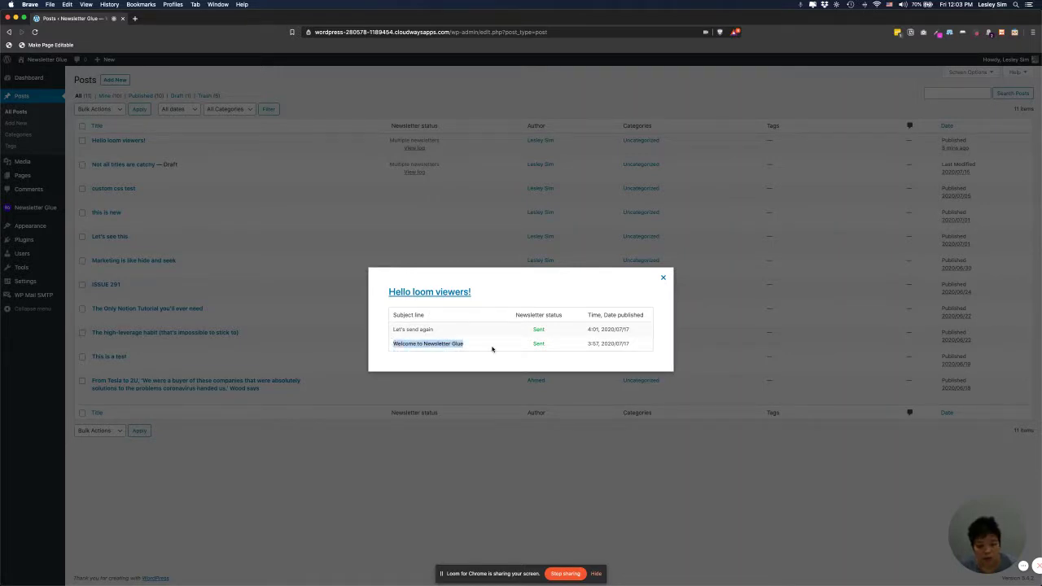
{"action": "left_click", "coordinate": [494, 350]}
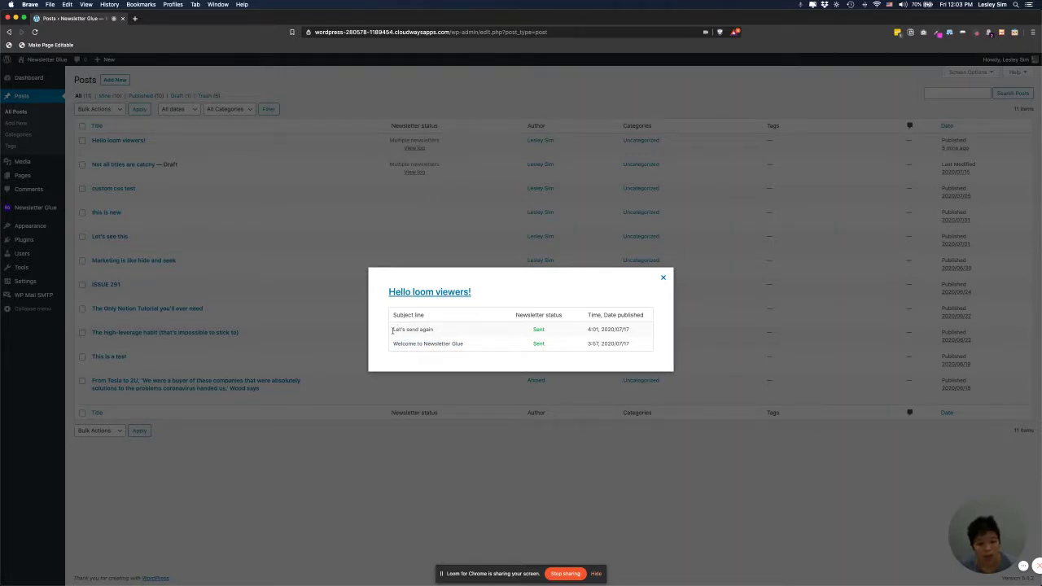
{"action": "left_click_drag", "start_coordinate": [393, 329], "coordinate": [457, 333]}
{"action": "left_click", "coordinate": [452, 333]}
{"action": "left_click", "coordinate": [294, 296]}
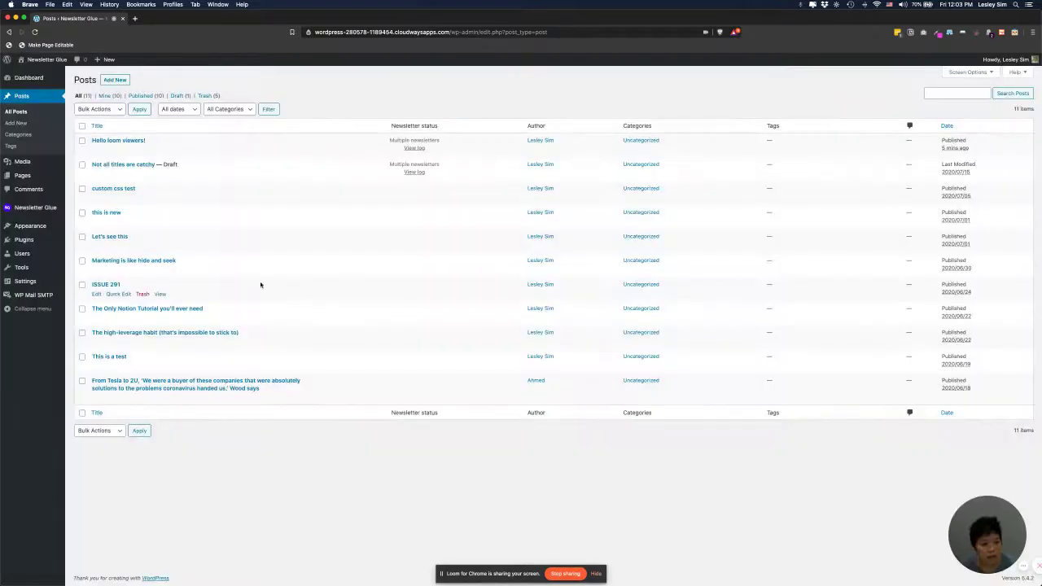
Open Newsletter Glue's Connect page and test the Mailchimp connection.
{"action": "mouse_move", "coordinate": [24, 210]}
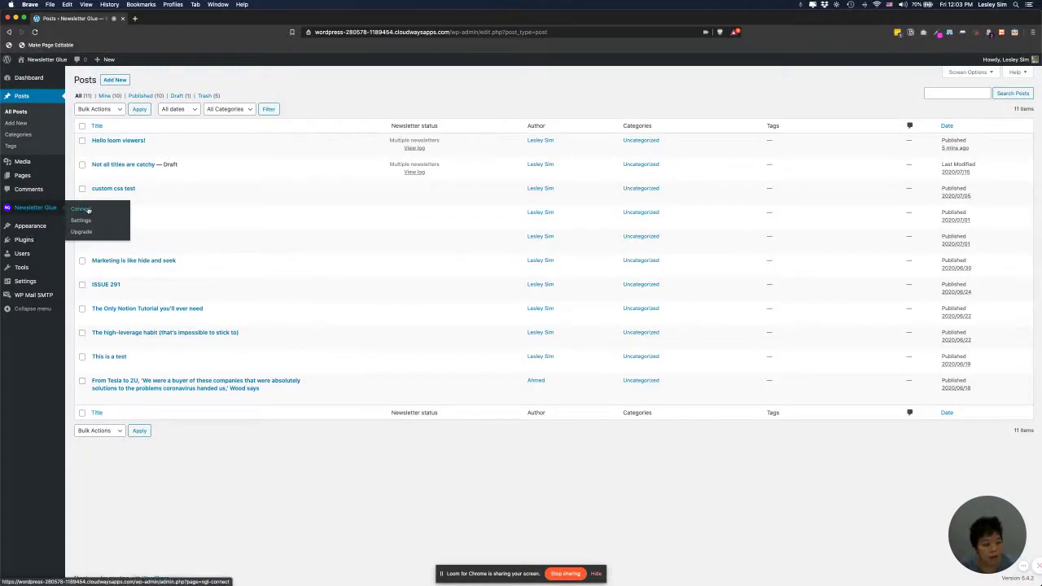
{"action": "left_click", "coordinate": [82, 209]}
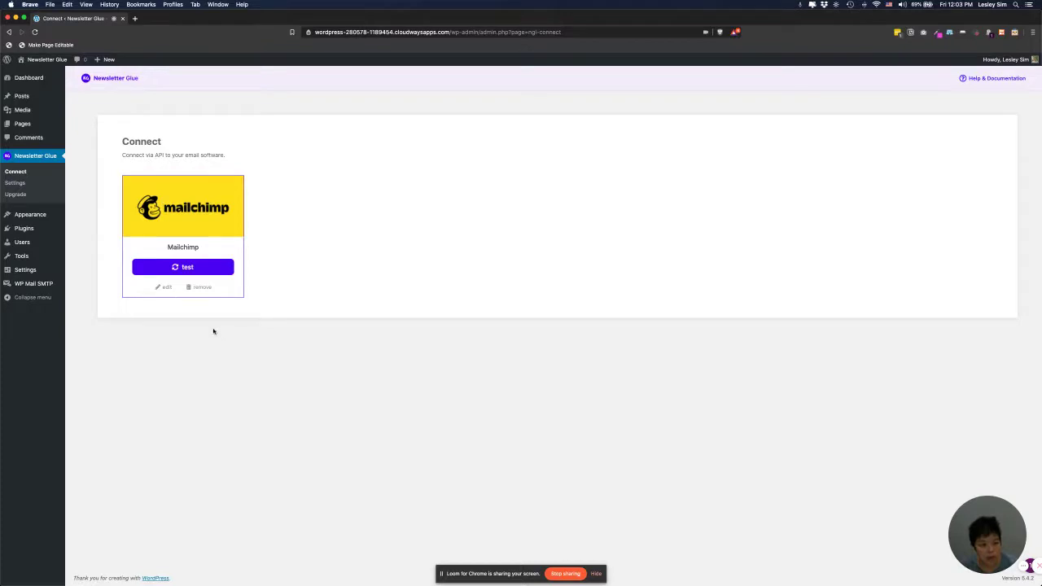
{"action": "left_click", "coordinate": [182, 267]}
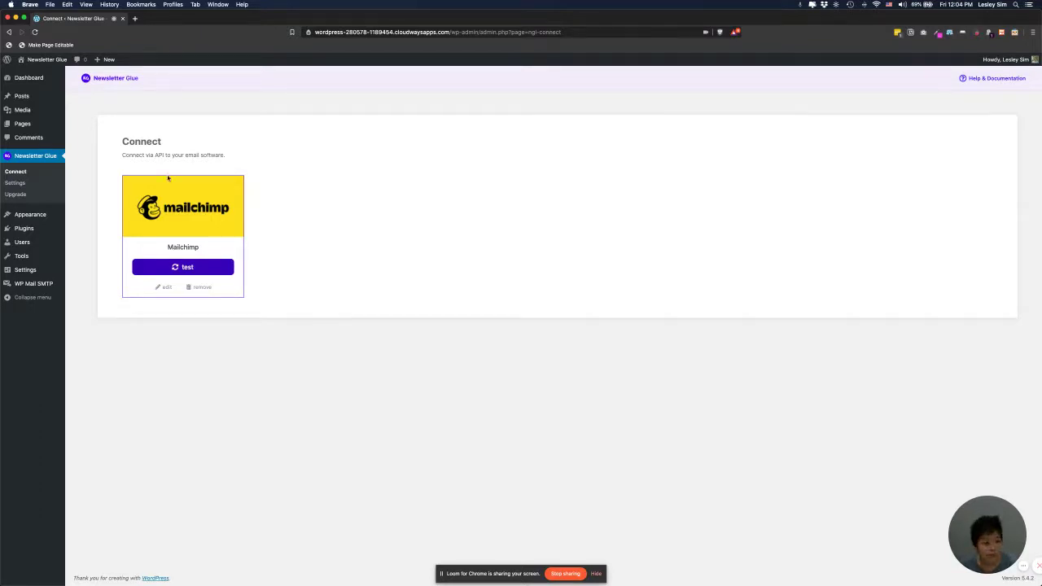
{"action": "left_click", "coordinate": [14, 193]}
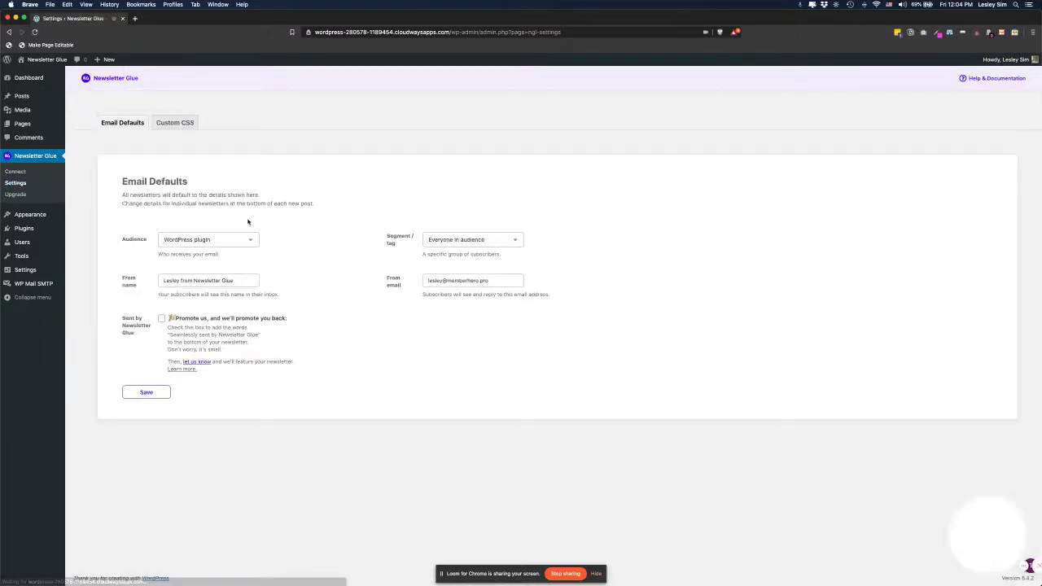
{"action": "left_click_drag", "start_coordinate": [122, 184], "coordinate": [221, 195]}
{"action": "left_click", "coordinate": [141, 191]}
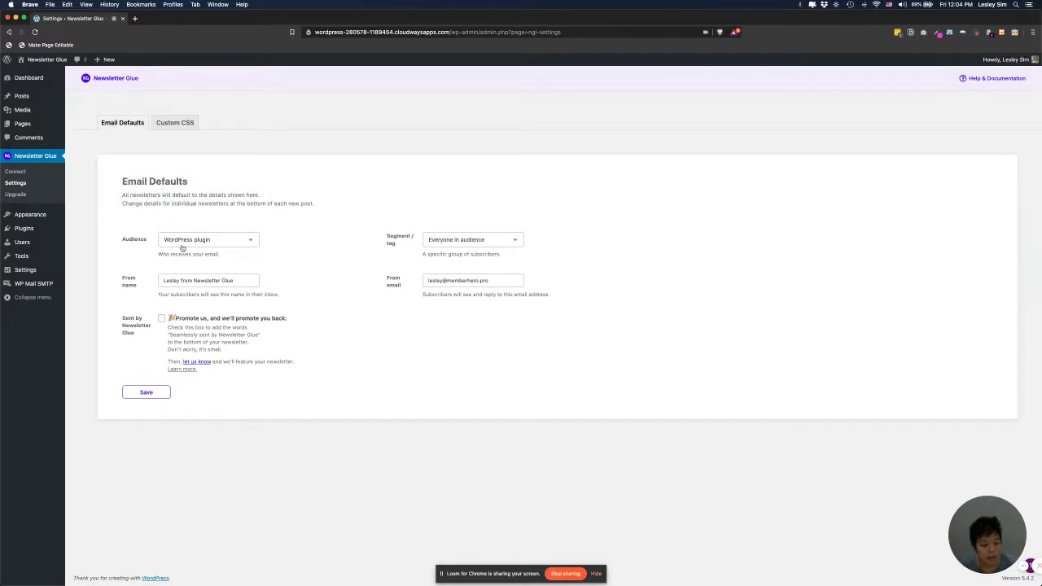
{"action": "left_click", "coordinate": [218, 242]}
{"action": "left_click", "coordinate": [231, 244]}
{"action": "left_click", "coordinate": [490, 244]}
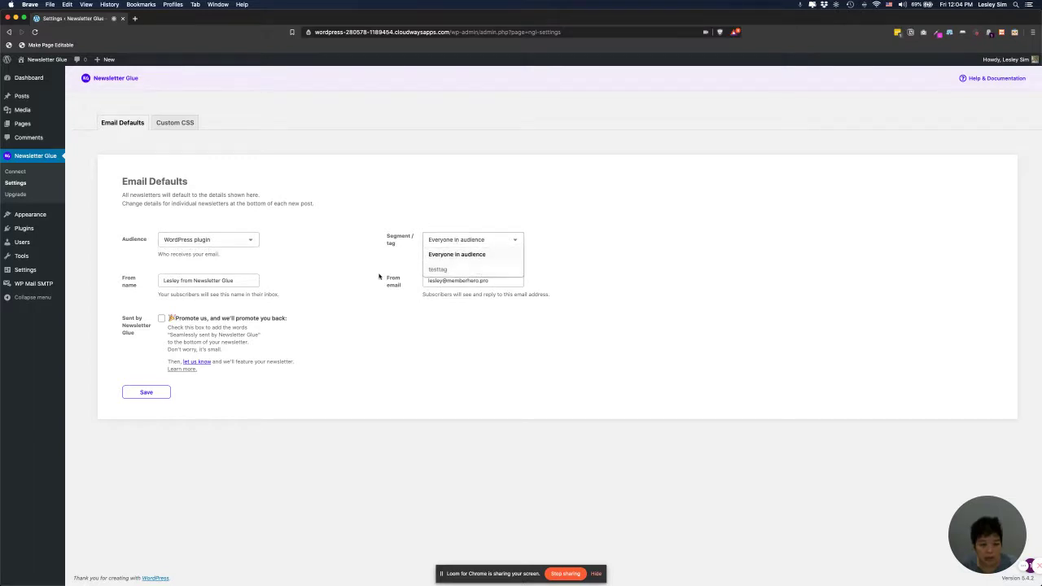
{"action": "left_click", "coordinate": [334, 255]}
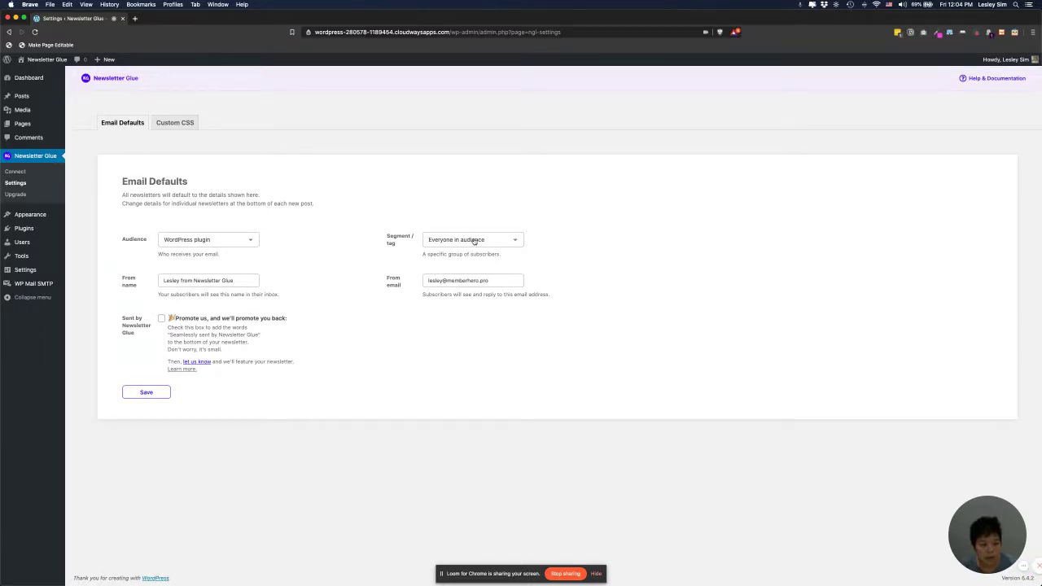
Set the default segment to testtag and change the default from email to another address at the same domain.
{"action": "left_click", "coordinate": [475, 241]}
{"action": "left_click", "coordinate": [464, 268]}
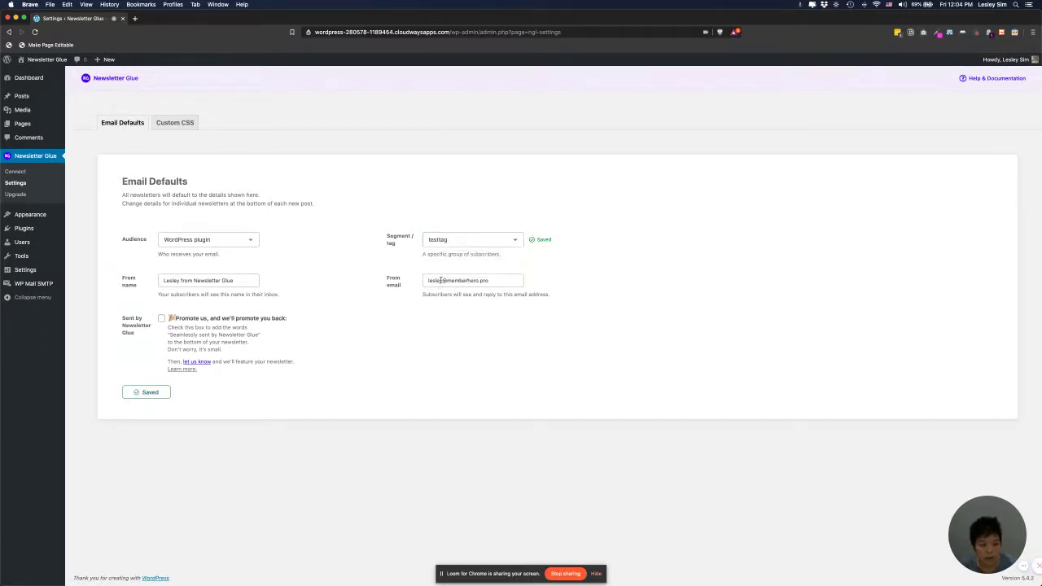
{"action": "left_click_drag", "start_coordinate": [441, 280], "coordinate": [427, 280]}
{"action": "type", "text": "h"}
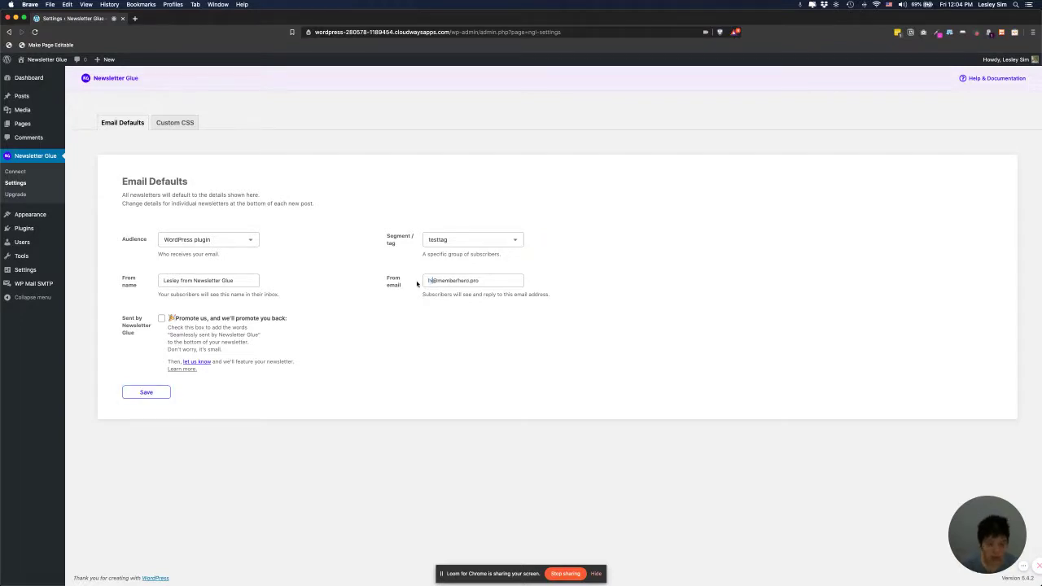
{"action": "type", "text": "i"}
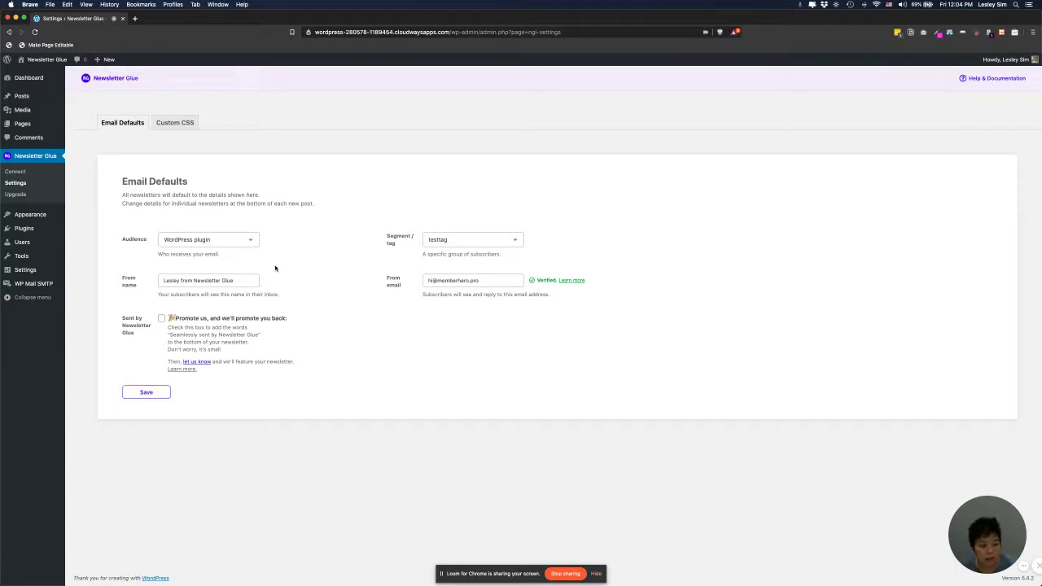
Enable the "Promote us, and we'll promote you back" option, view the prefilled "let us know" tweet, and return to the settings.
{"action": "mouse_move", "coordinate": [56, 112]}
{"action": "left_click", "coordinate": [161, 318]}
{"action": "left_click", "coordinate": [205, 363]}
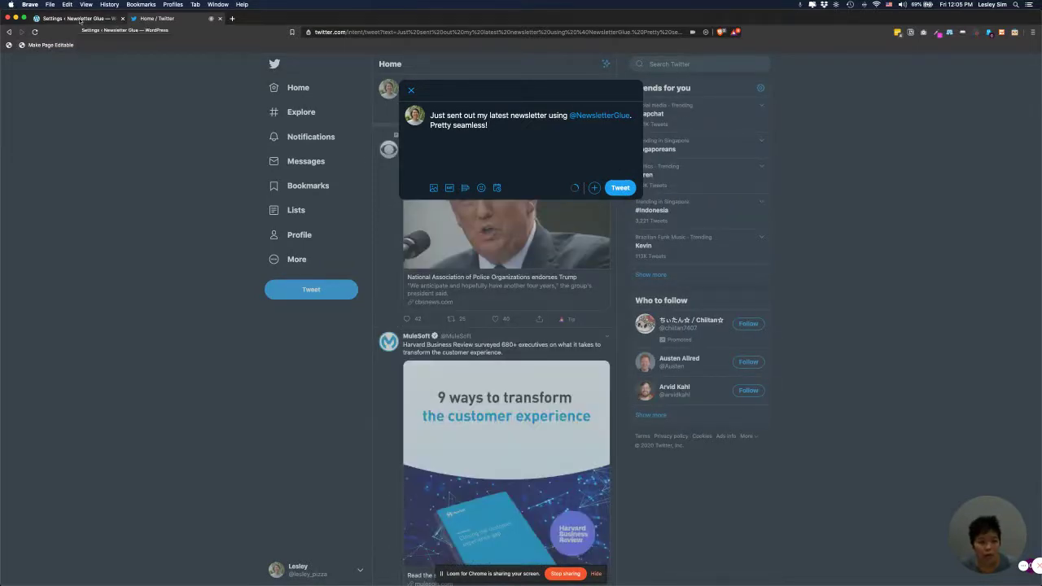
{"action": "left_click", "coordinate": [79, 18]}
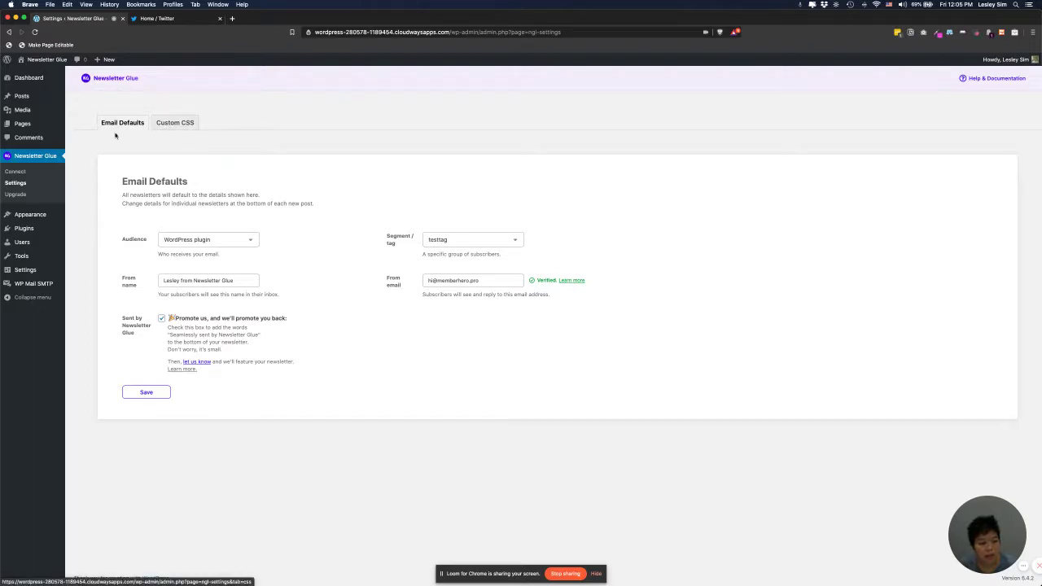
Enter the custom CSS rule "h2 {color:red}" for all newsletters.
{"action": "left_click", "coordinate": [187, 123]}
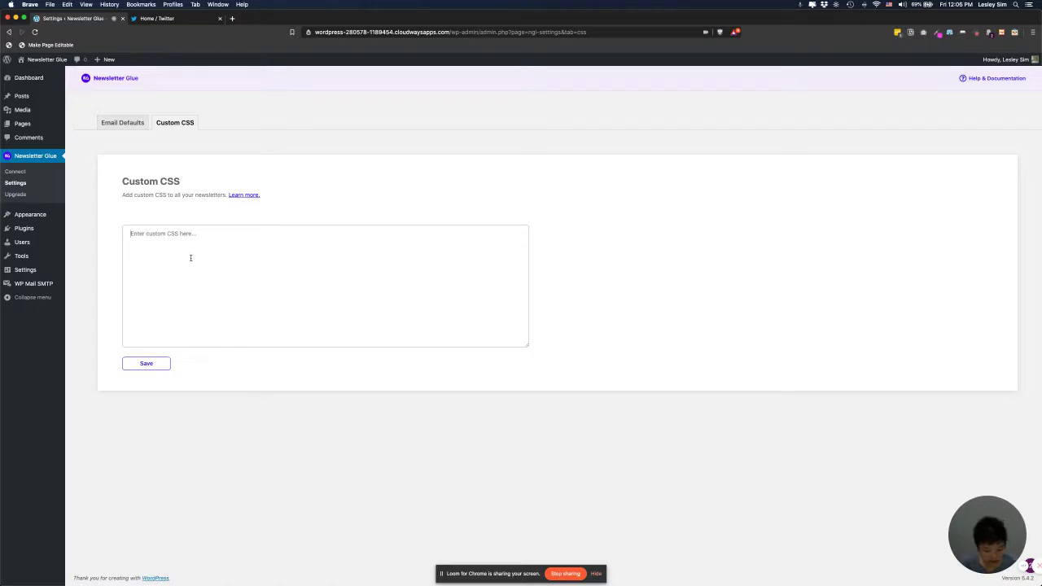
{"action": "left_click", "coordinate": [191, 257]}
{"action": "type", "text": "h2"}
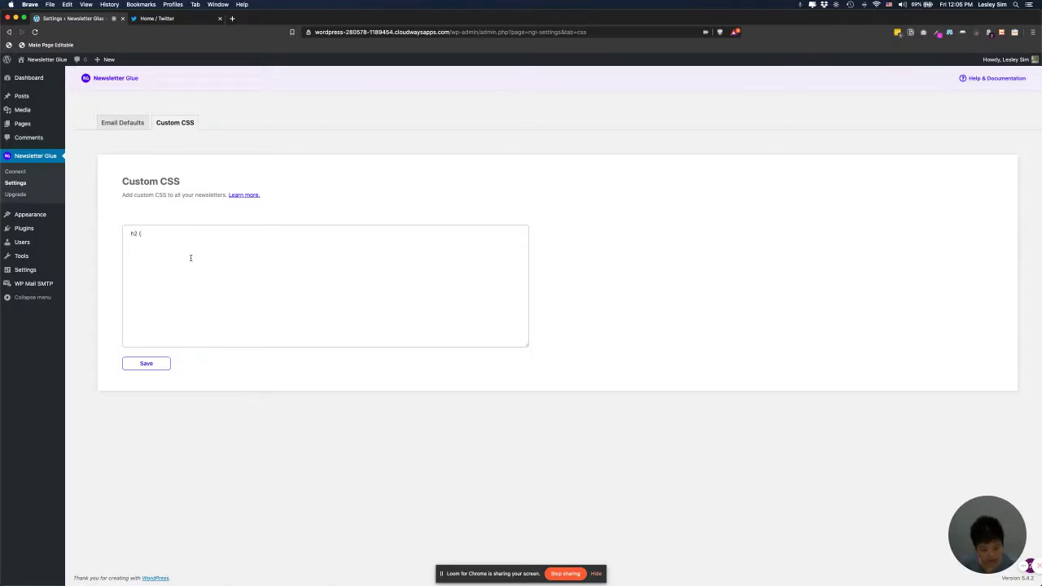
{"action": "type", "text": " {color:red"}
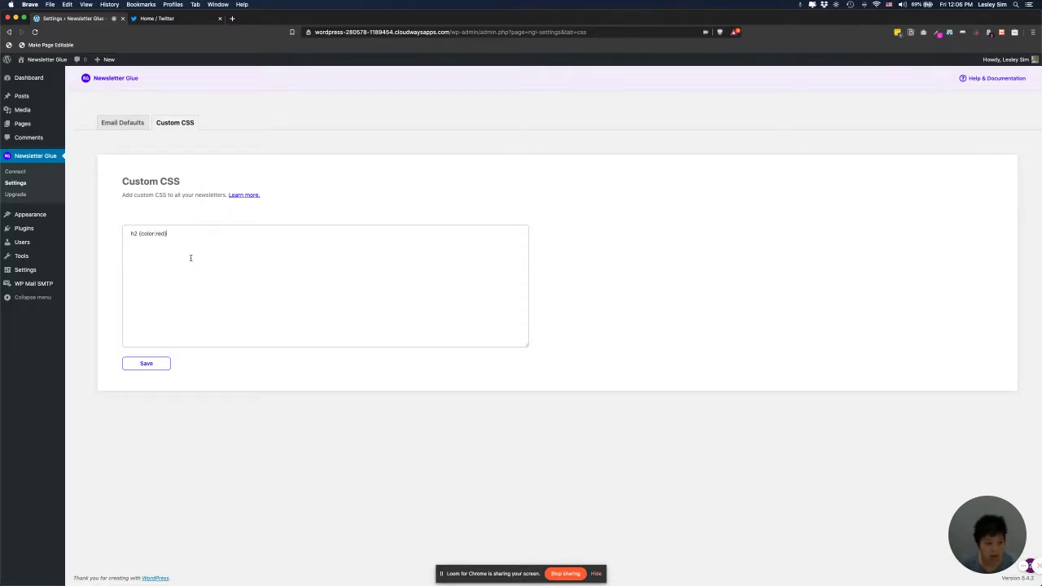
{"action": "left_click", "coordinate": [159, 213]}
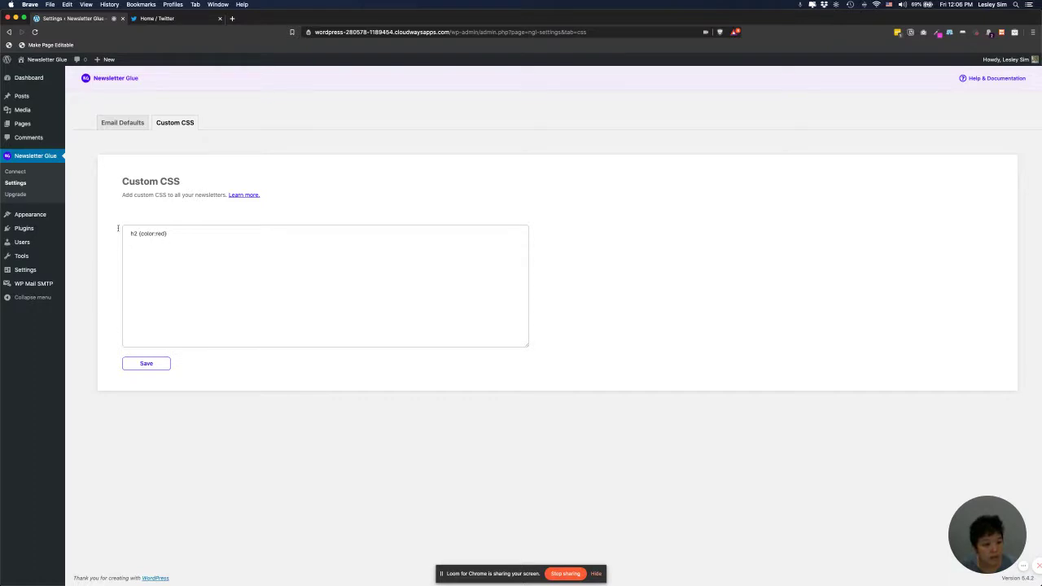
Create a new post titled "This is our new post".
{"action": "mouse_move", "coordinate": [24, 96]}
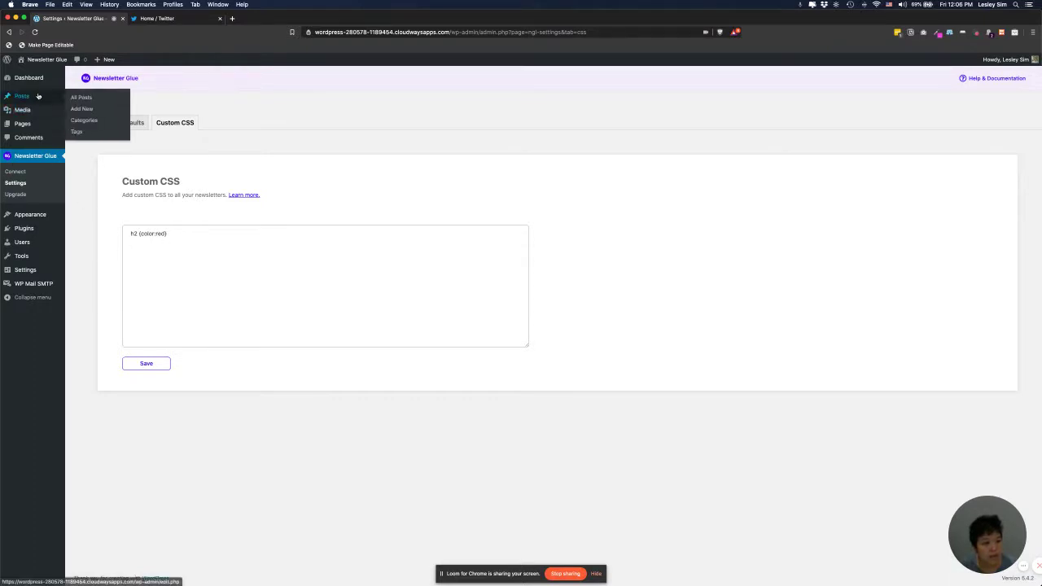
{"action": "left_click", "coordinate": [82, 110]}
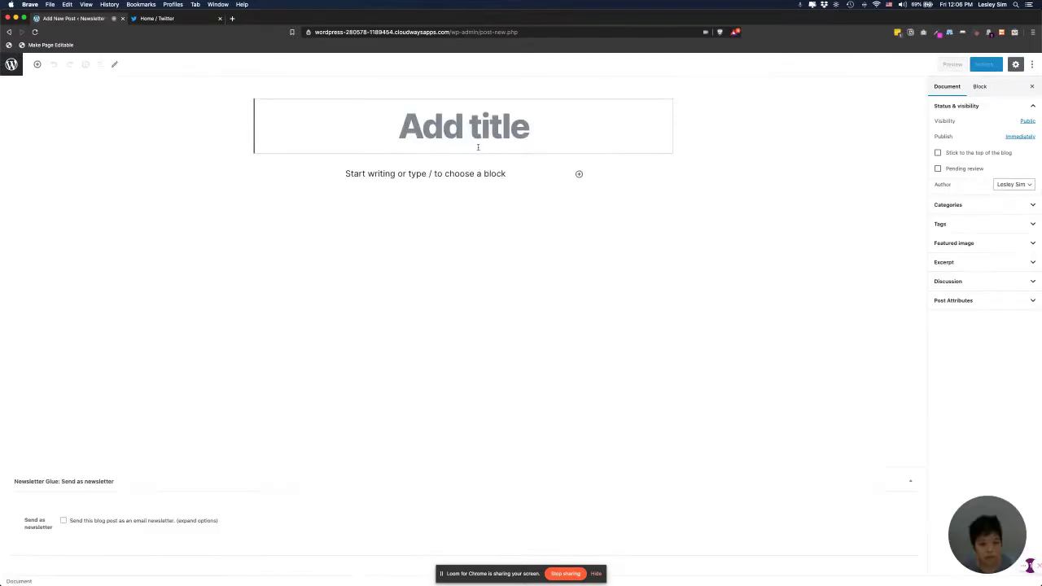
{"action": "type", "text": "This is o"}
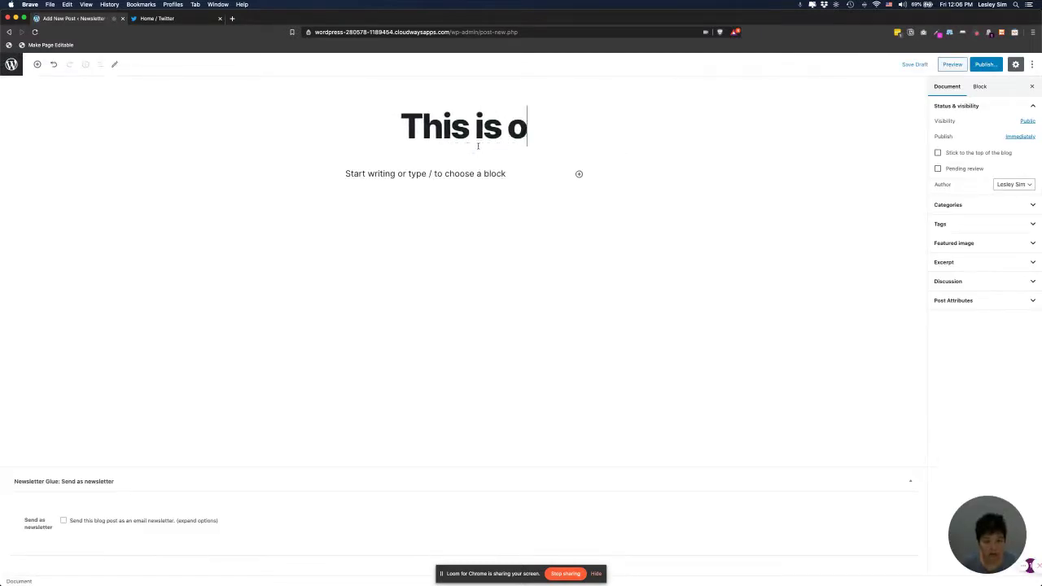
{"action": "type", "text": "ur new post with "}
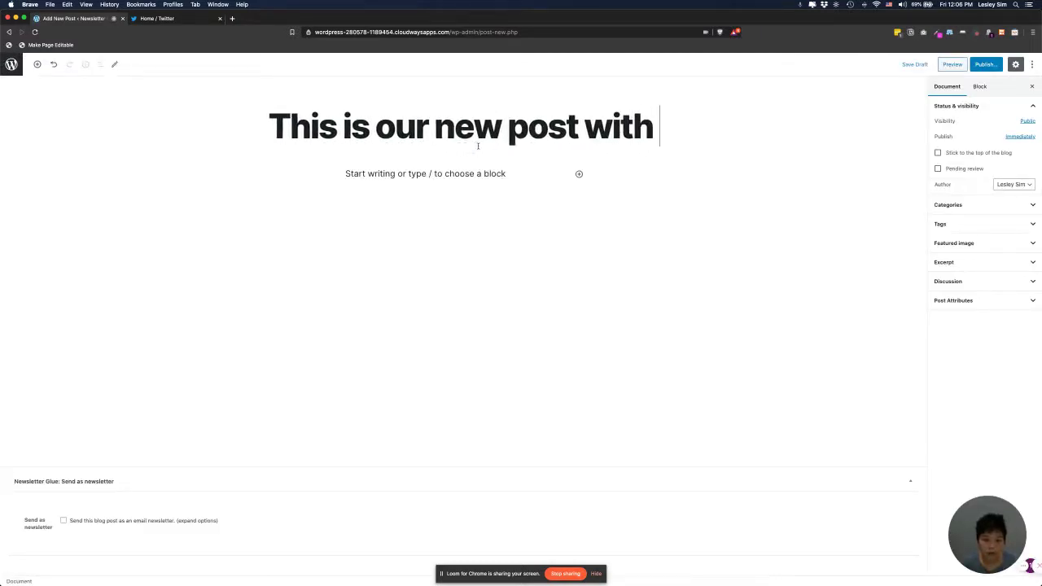
{"action": "type", "text": "a bunch of changes"}
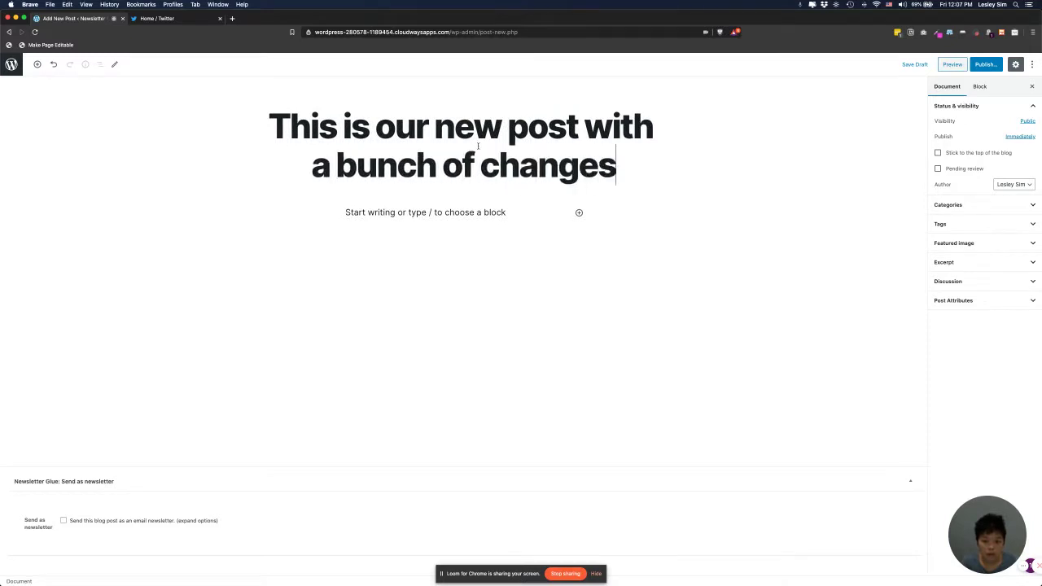
{"action": "left_click_drag", "start_coordinate": [584, 120], "coordinate": [562, 200]}
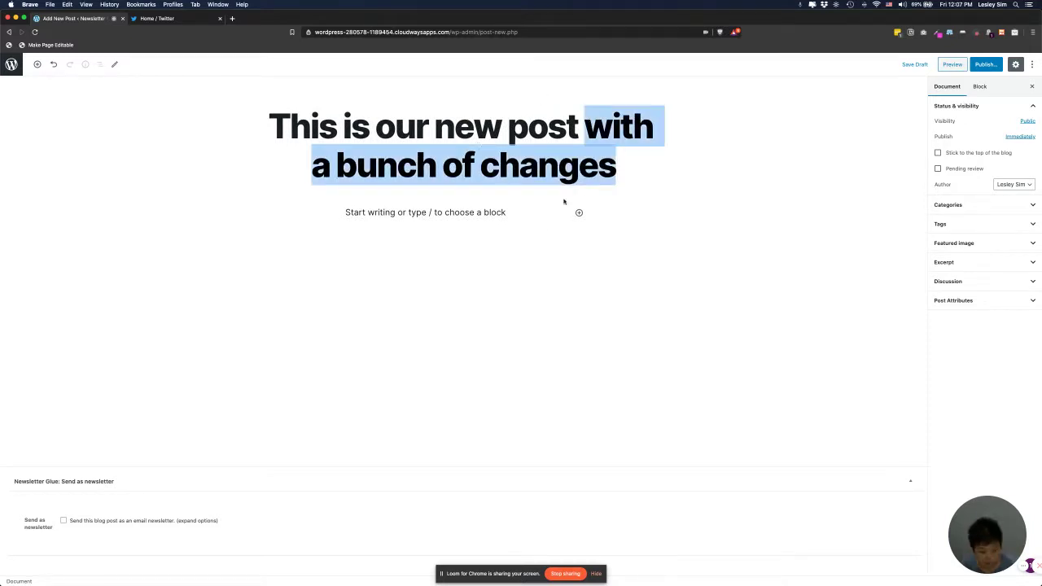
{"action": "key", "text": "BackSpace"}
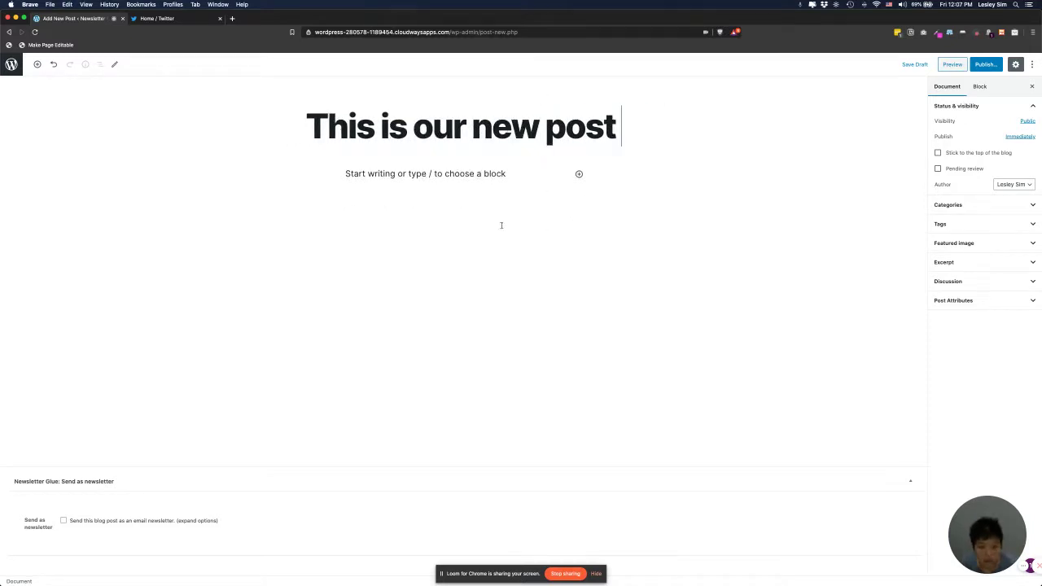
Add a level-two heading reading "This should be red" as the first block of the post body.
{"action": "left_click", "coordinate": [472, 176]}
{"action": "type", "text": "##"}
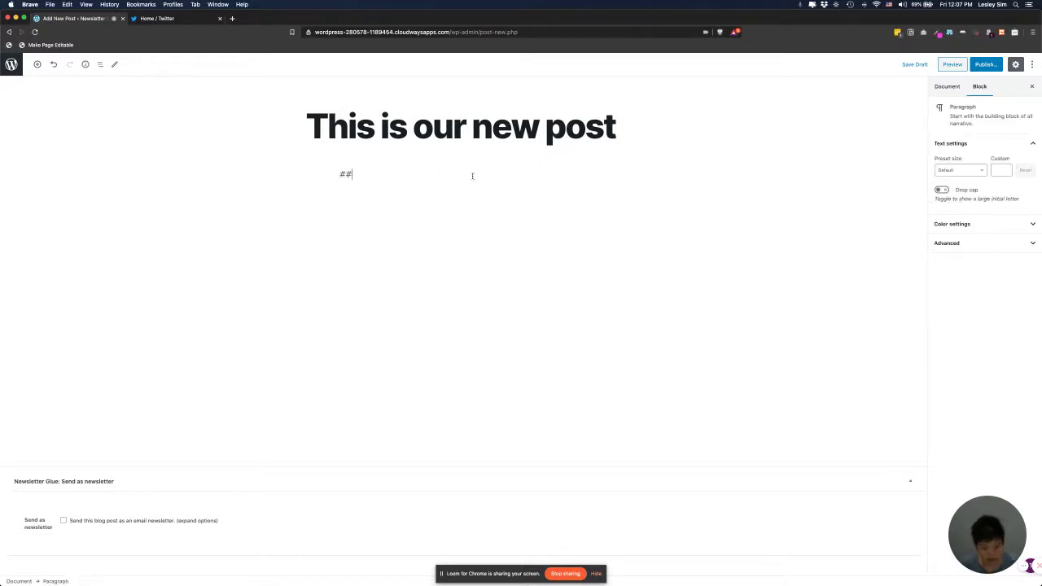
{"action": "type", "text": " This should"}
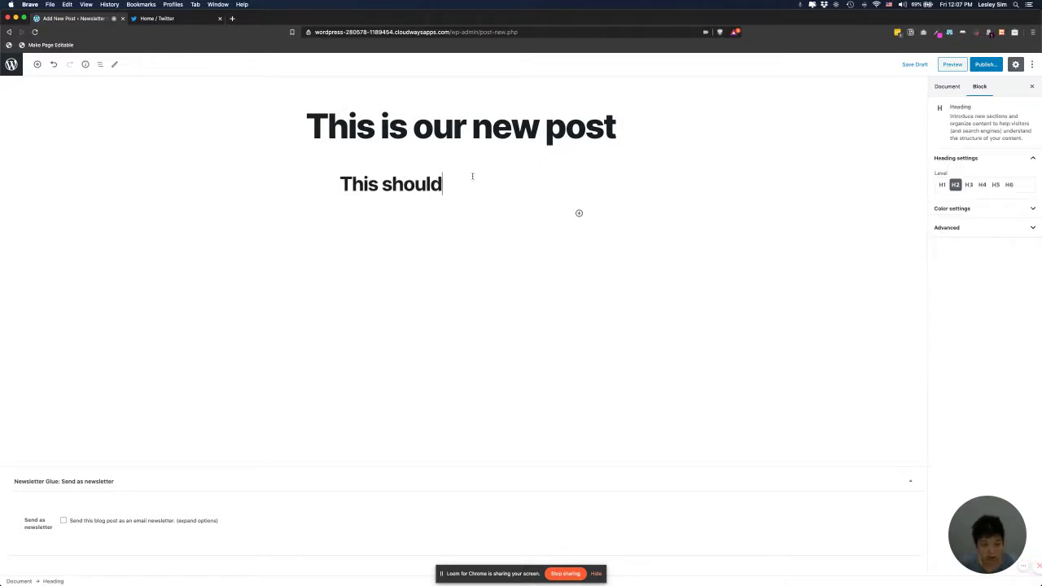
{"action": "type", "text": " be red"}
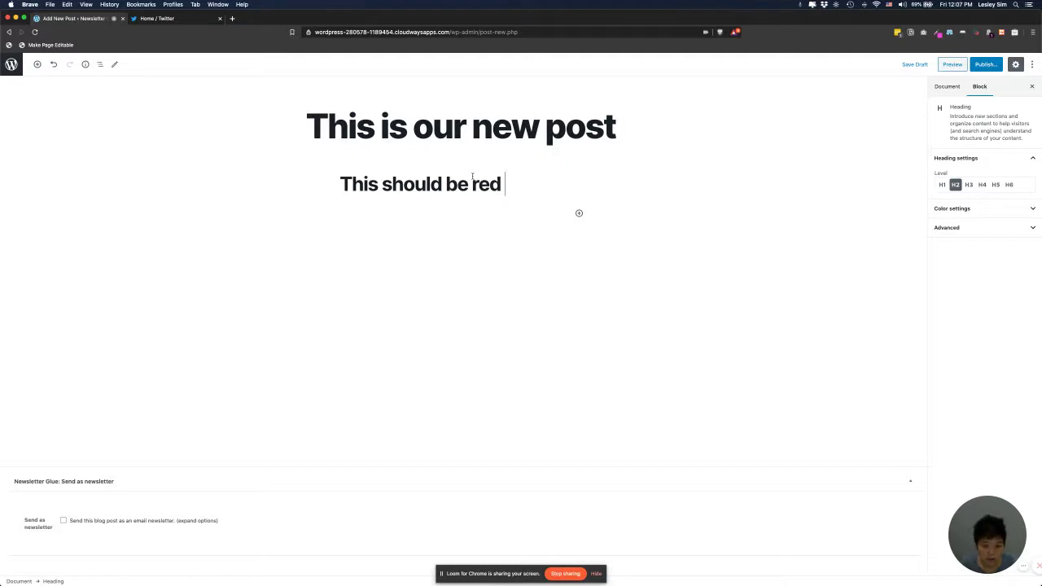
Add two paragraphs below the heading: "Here's a bunch of text" and "And below we should see our "seamlessly sent by Newsletter Glue"".
{"action": "key", "text": "Return"}
{"action": "type", "text": "H"}
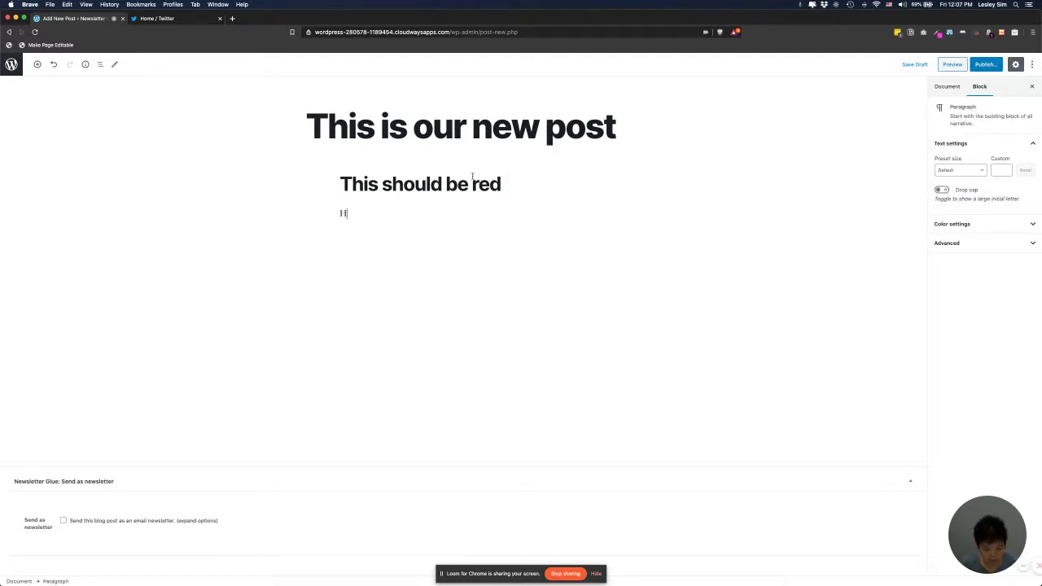
{"action": "type", "text": "ere's a bunch of tex"}
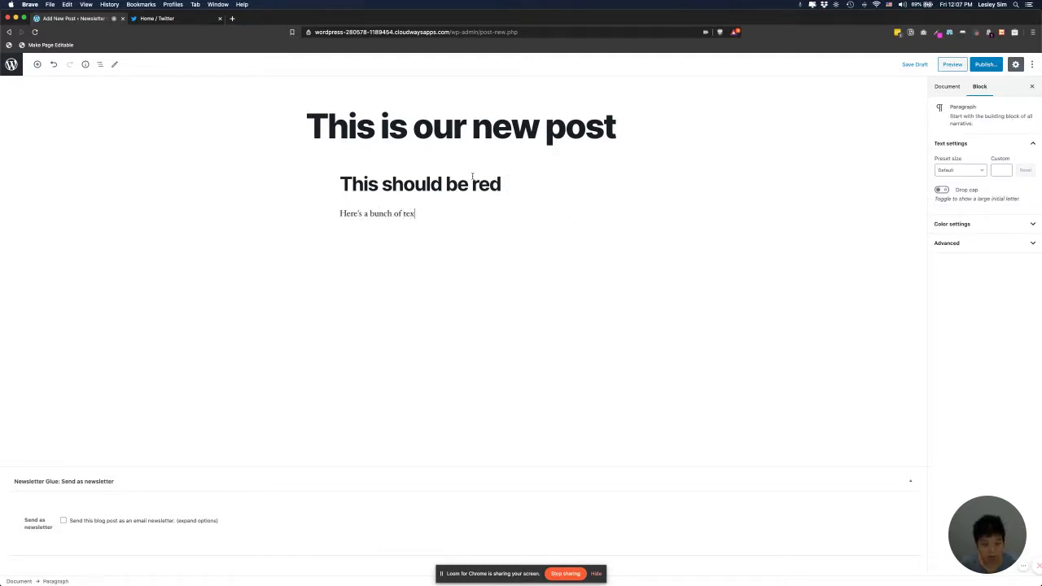
{"action": "type", "text": "t"}
{"action": "key", "text": "Return"}
{"action": "type", "text": "And"}
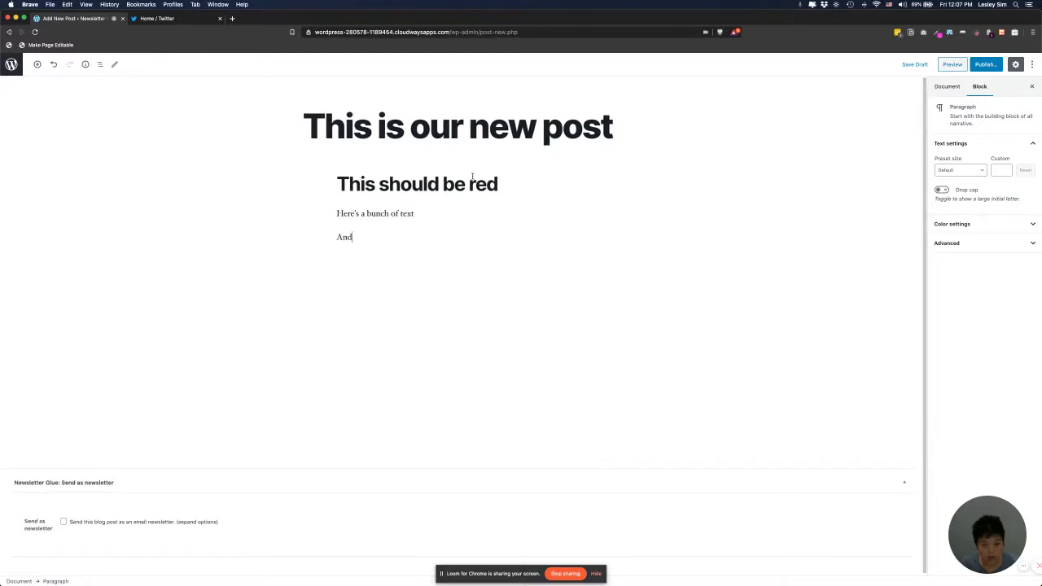
{"action": "type", "text": " below we should see our \"seam"}
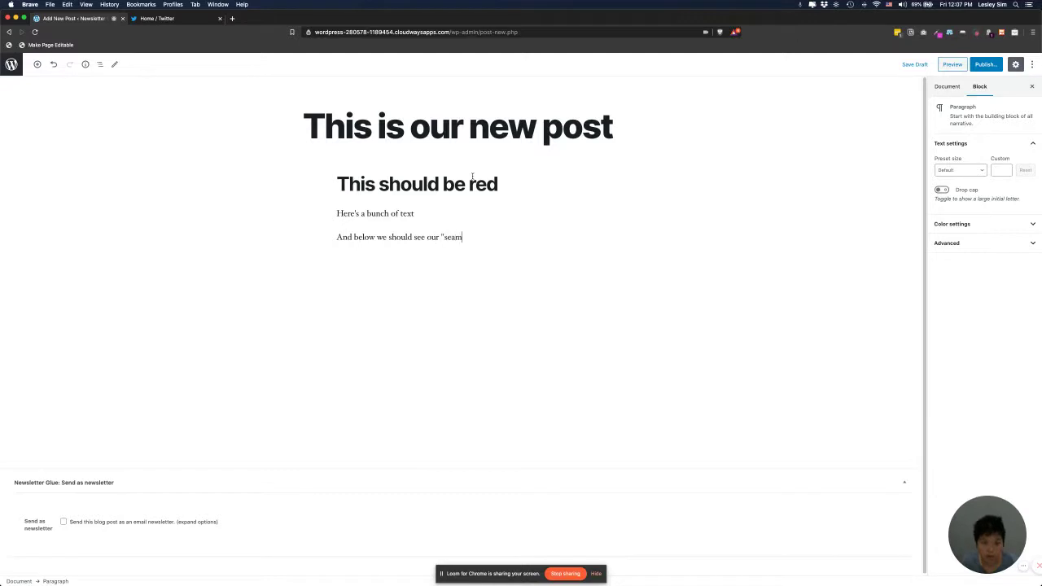
{"action": "type", "text": "lessly sent by Newsletter Glue\""}
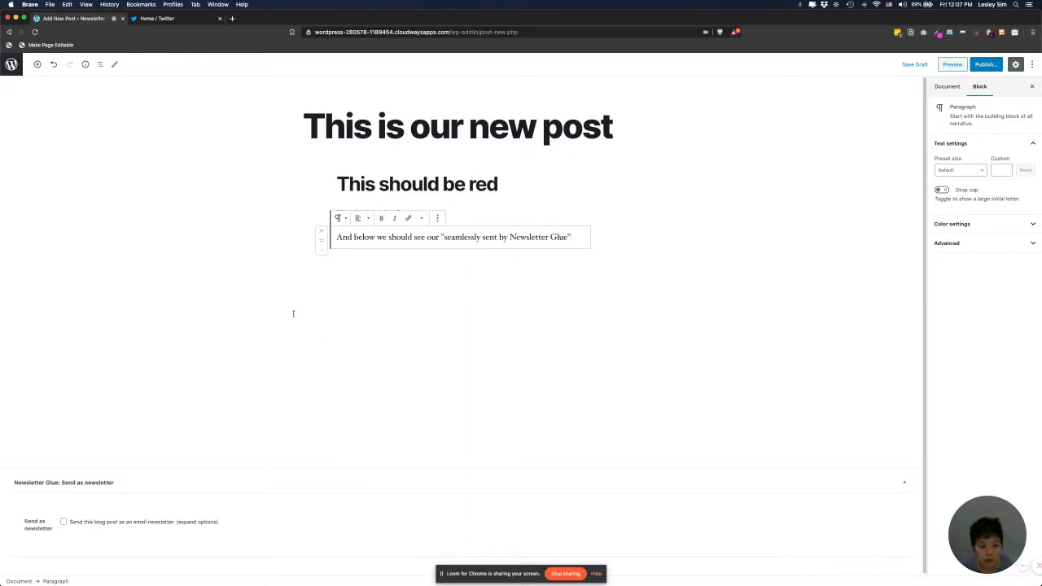
Enable sending this blog post as an email newsletter with the default options and publish the post.
{"action": "scroll", "coordinate": [273, 275], "scroll_direction": "down", "scroll_amount": 1}
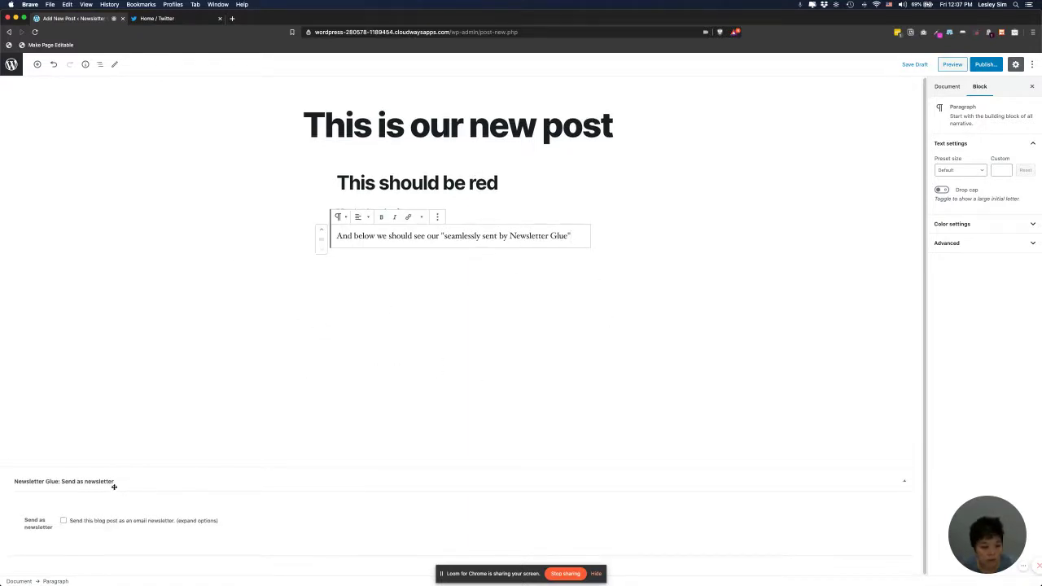
{"action": "left_click", "coordinate": [87, 522]}
{"action": "scroll", "coordinate": [318, 466], "scroll_direction": "down", "scroll_amount": 5}
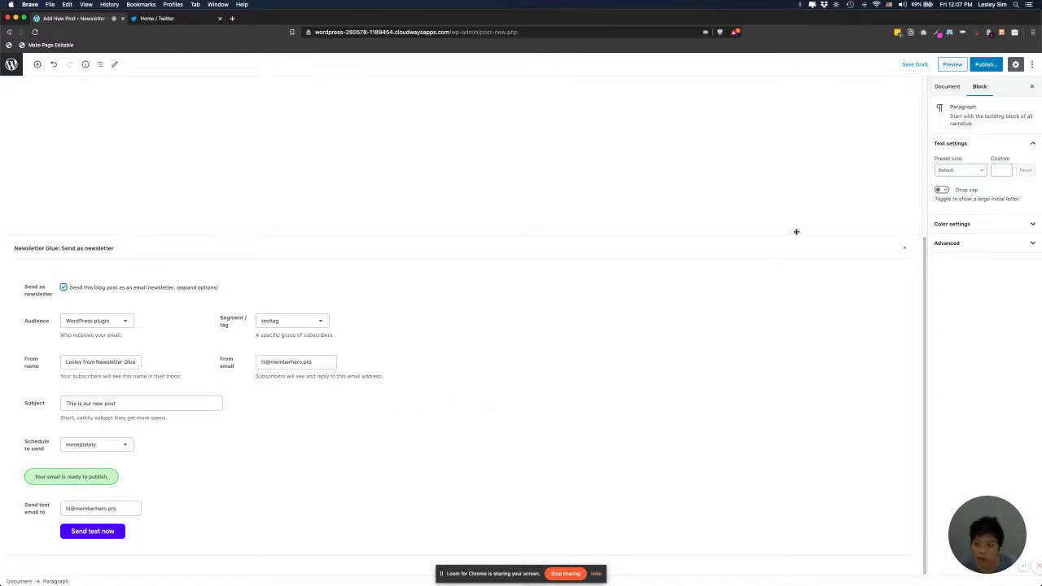
{"action": "left_click", "coordinate": [988, 65]}
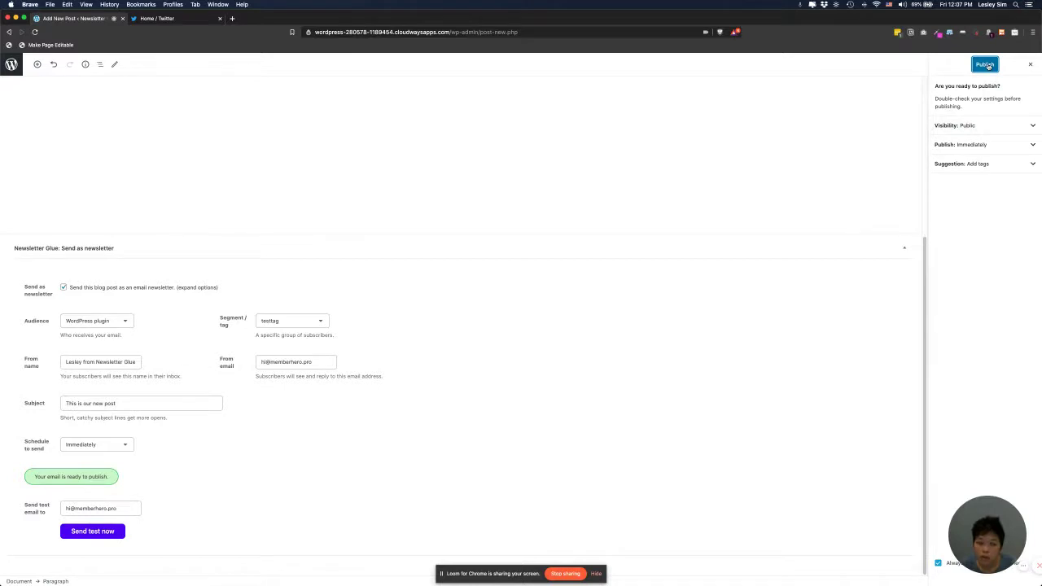
{"action": "left_click", "coordinate": [985, 65]}
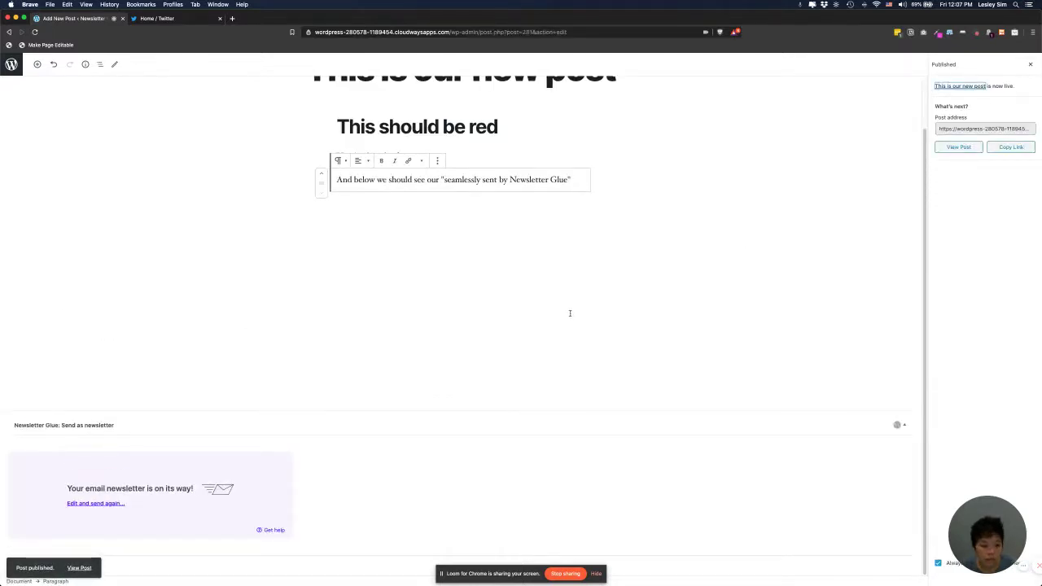
Open the received "This is our new post" email in Newton to examine its title and heading styling, and return to the post editor.
{"action": "scroll", "coordinate": [259, 321], "scroll_direction": "up", "scroll_amount": 2}
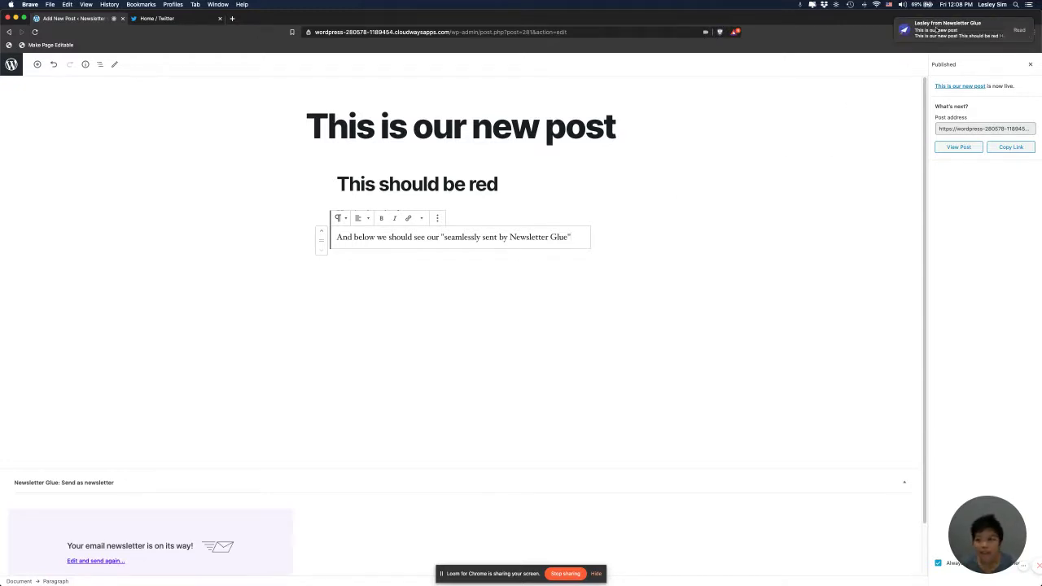
{"action": "left_click", "coordinate": [935, 30]}
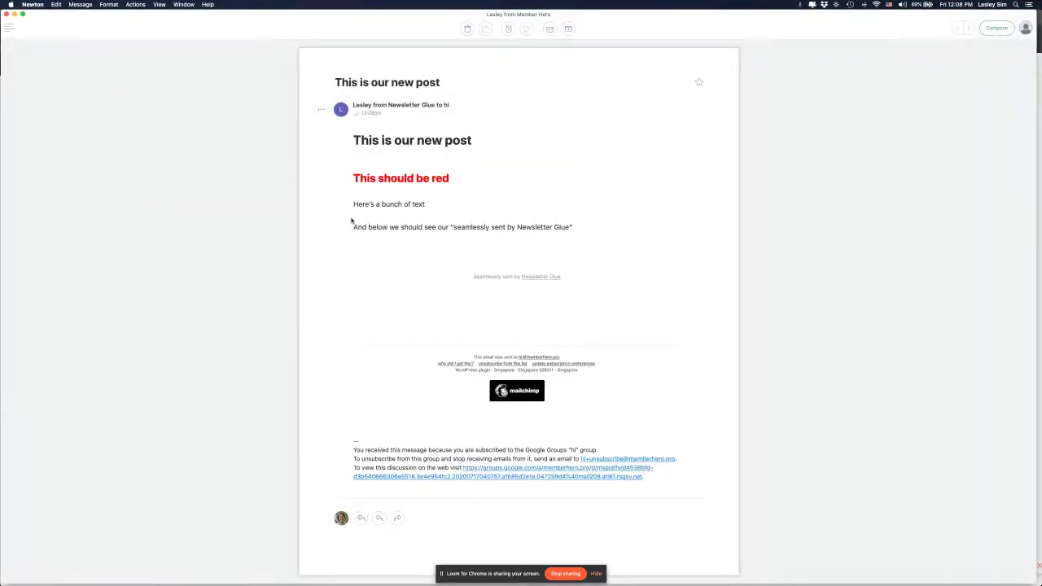
{"action": "left_click_drag", "start_coordinate": [353, 142], "coordinate": [485, 137]}
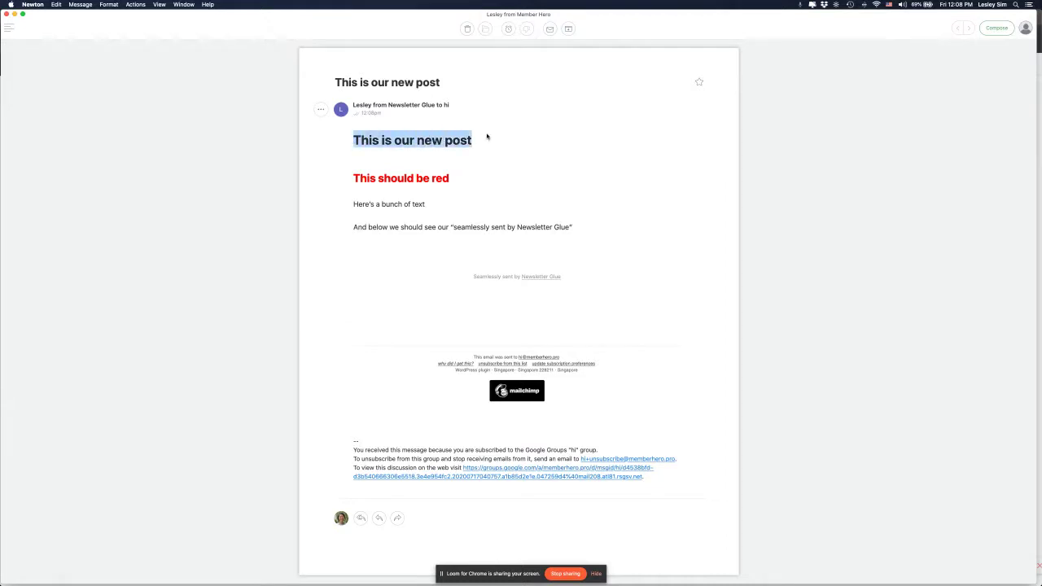
{"action": "left_click", "coordinate": [375, 83]}
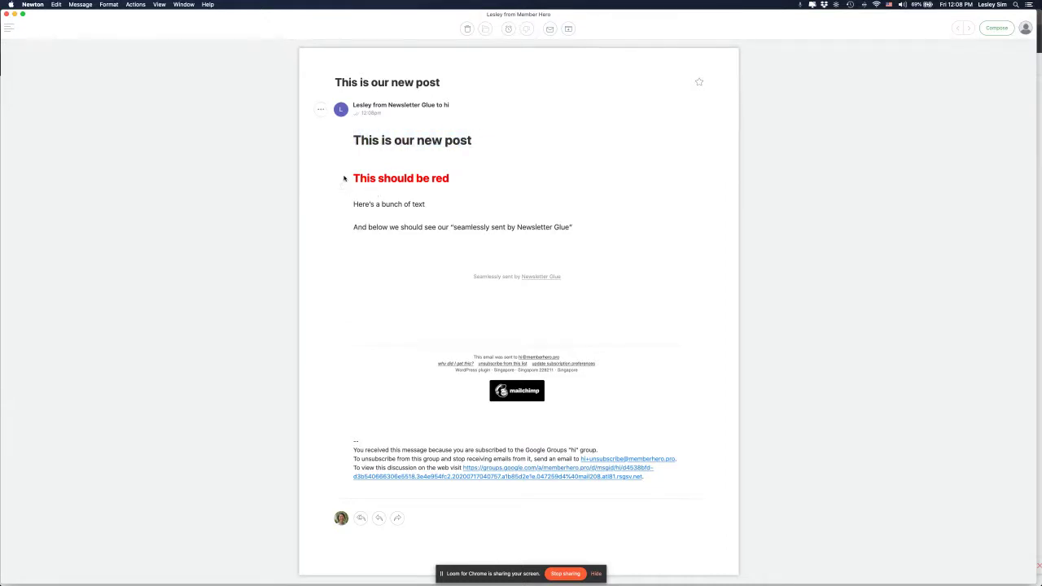
{"action": "left_click_drag", "start_coordinate": [464, 177], "coordinate": [355, 139]}
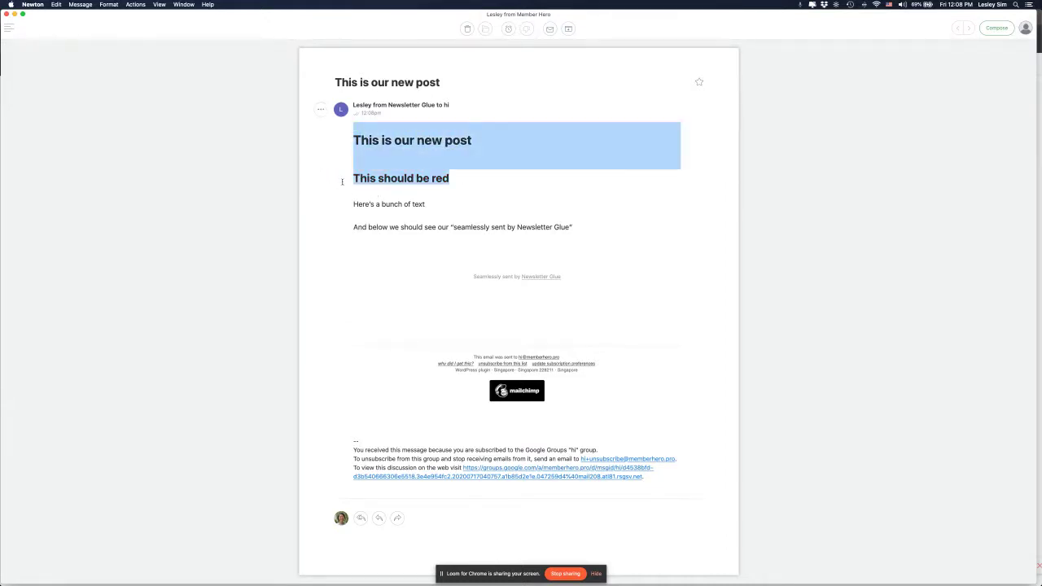
{"action": "left_click", "coordinate": [407, 190]}
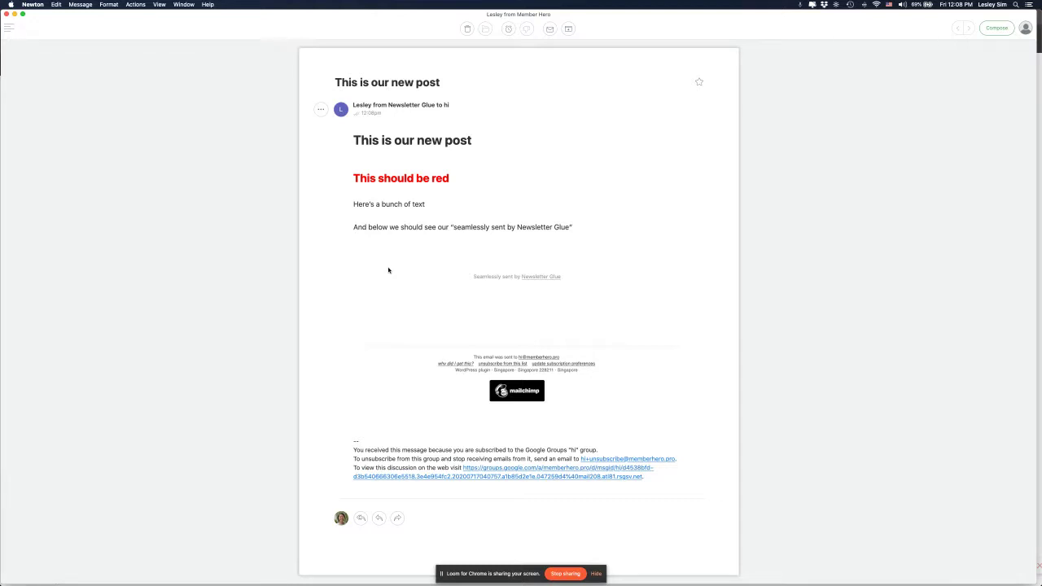
{"action": "key", "text": "super+Tab"}
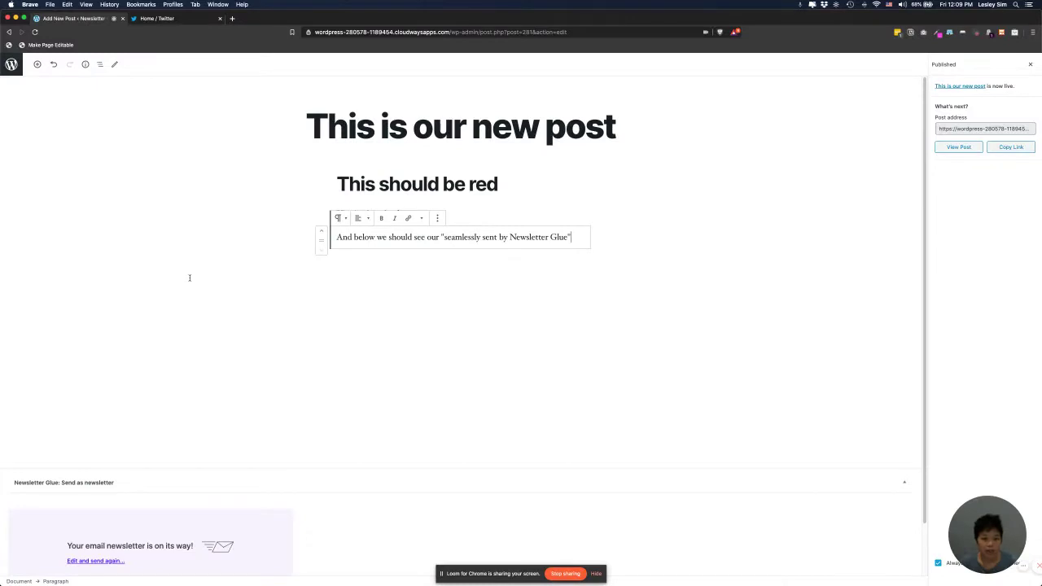